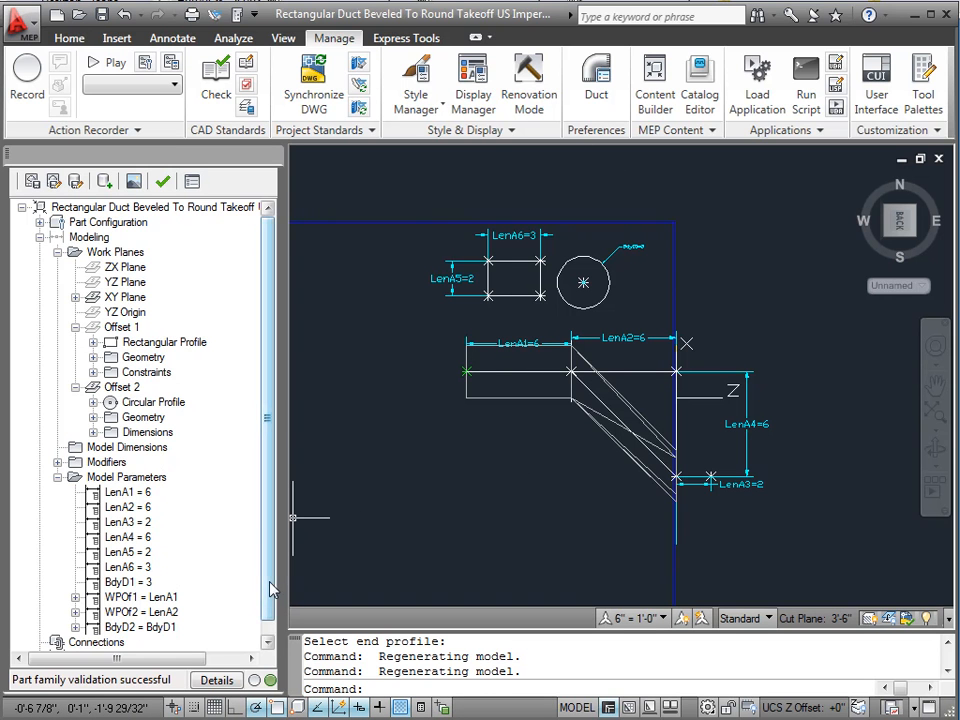
scroll(266, 615, "down", 1)
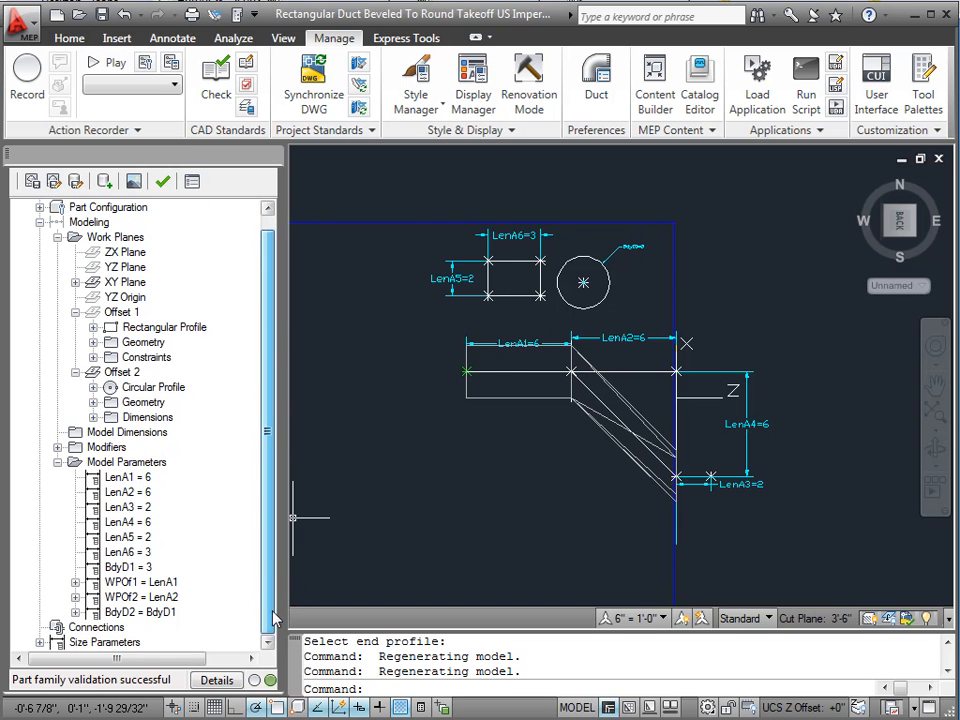
left_click(104, 642)
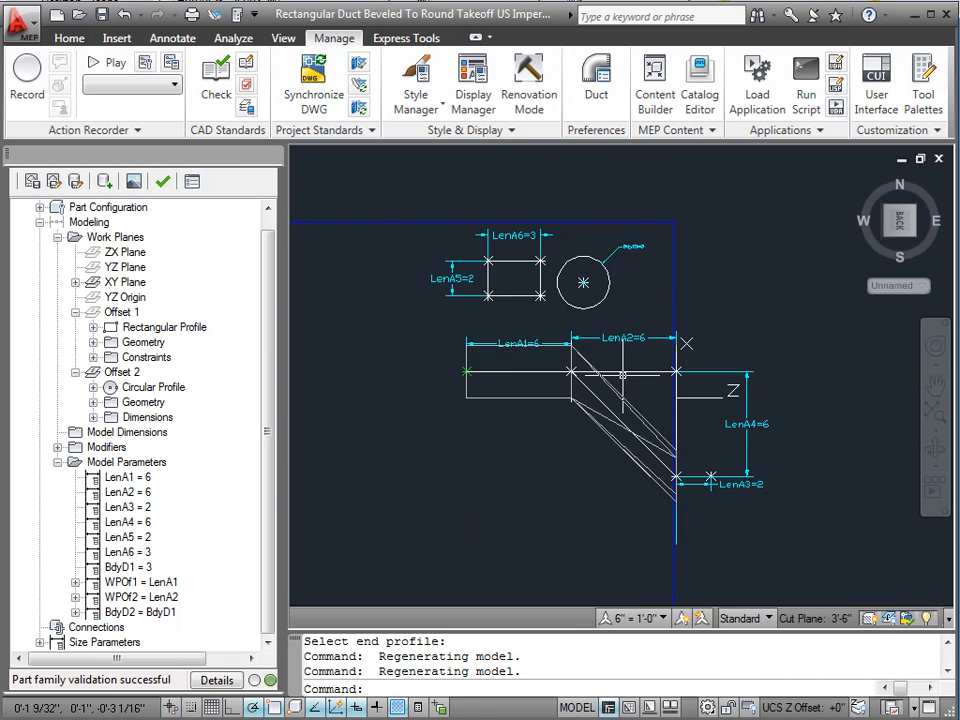
scroll(540, 489, "up", 2)
scroll(462, 601, "down", 2)
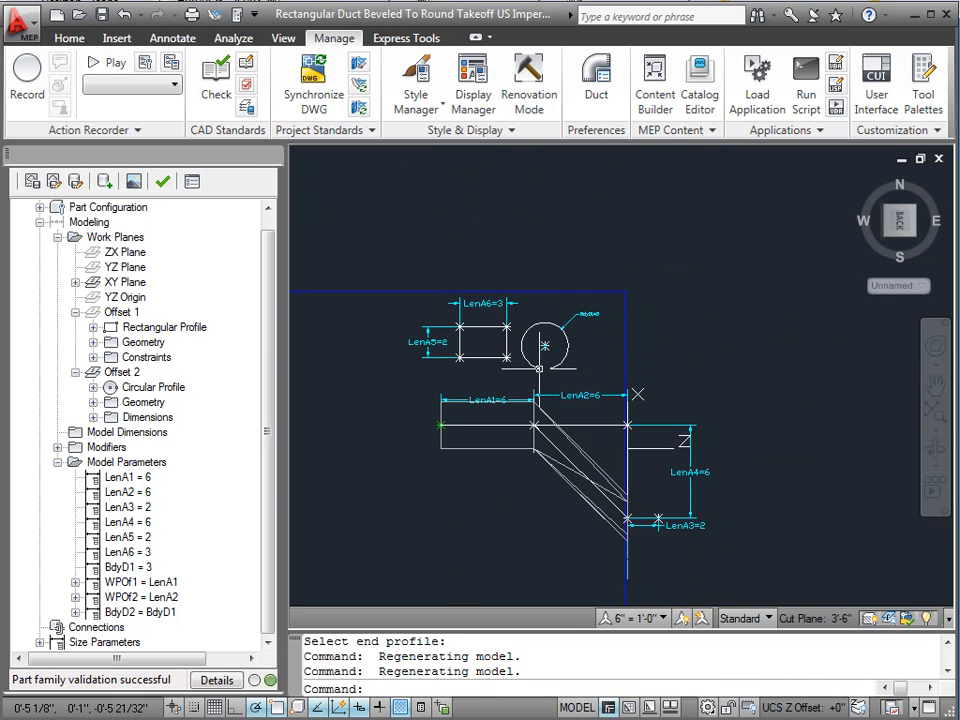
scroll(593, 368, "up", 2)
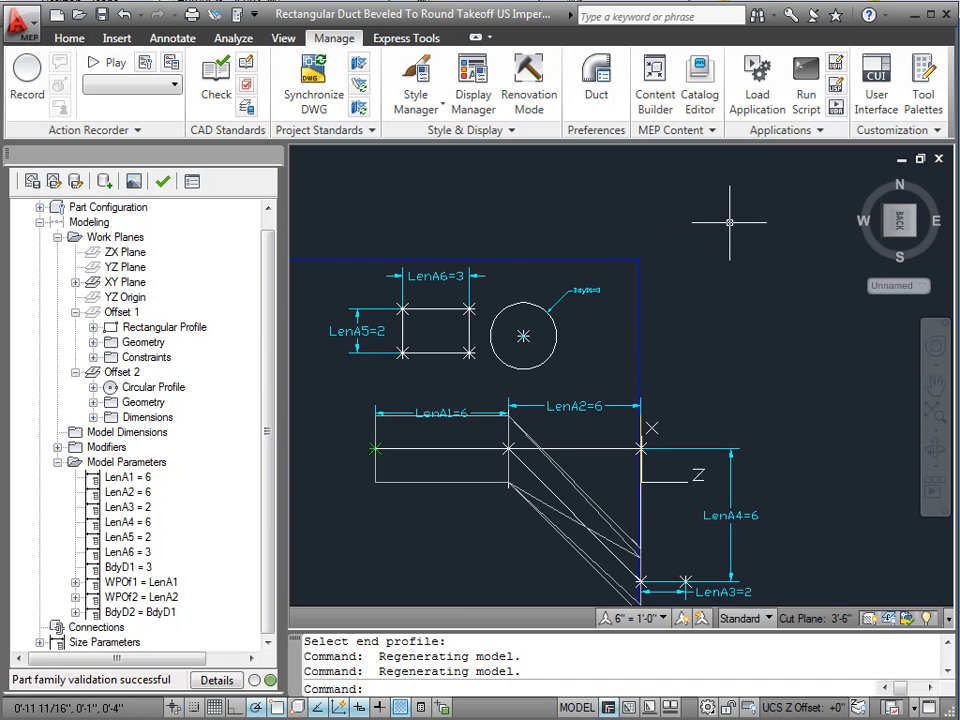
Try to add a path modifier along the short horizontal line at the LenA3 dimension
scroll(727, 432, "up", 3)
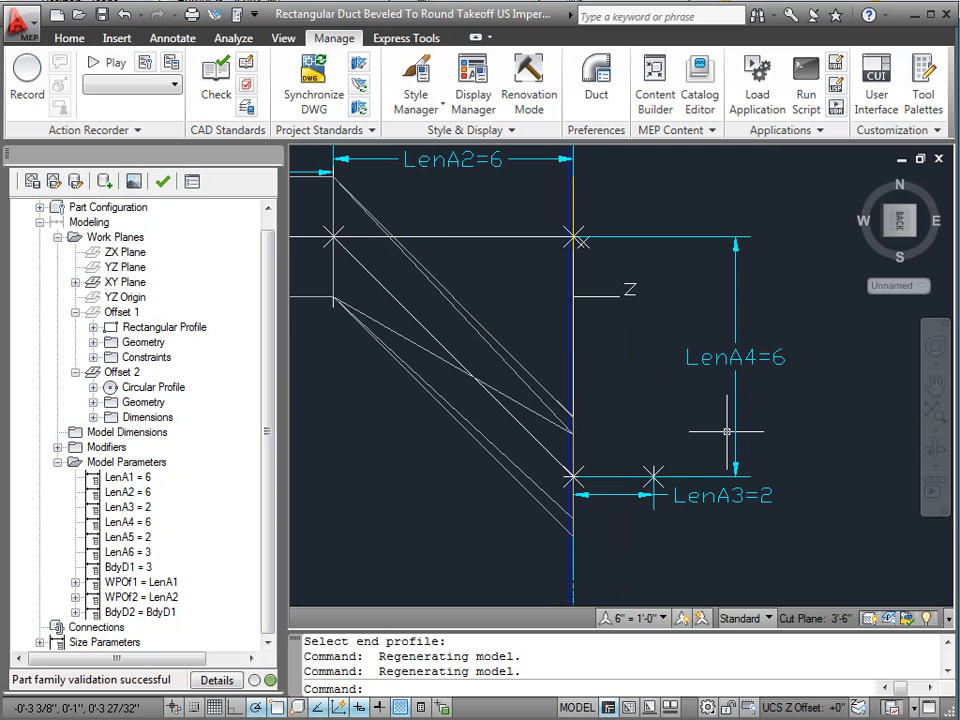
right_click(117, 447)
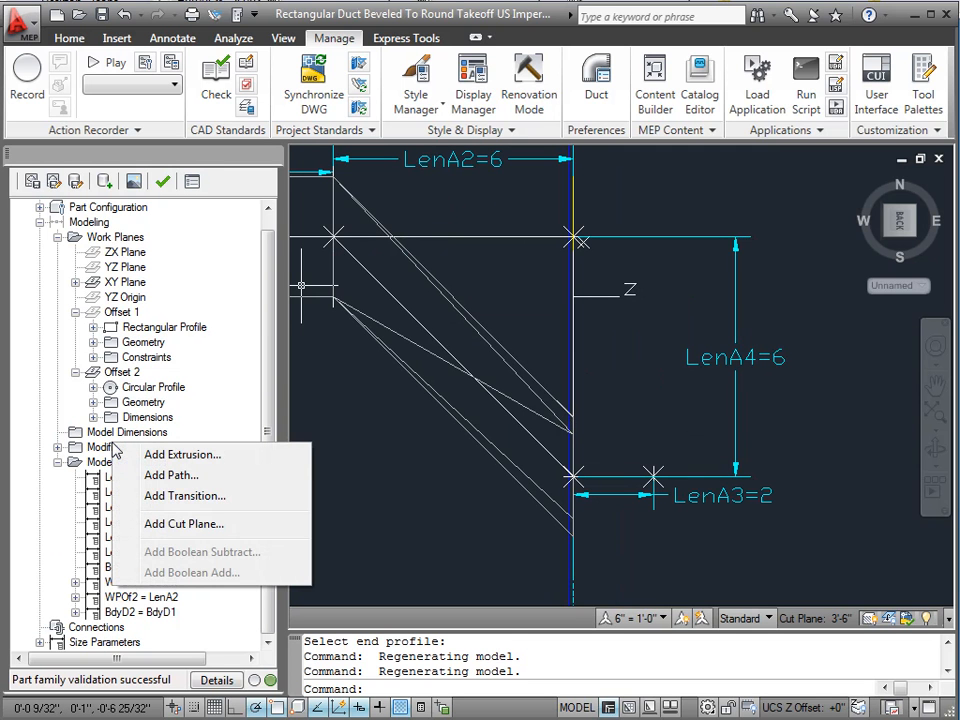
left_click(146, 475)
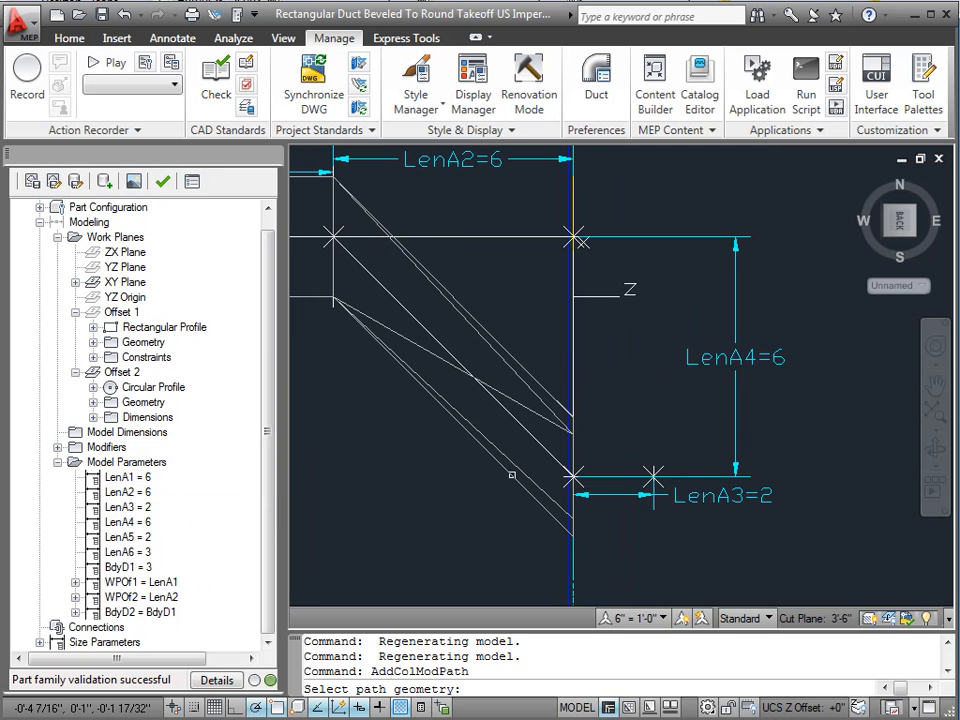
scroll(582, 457, "up", 2)
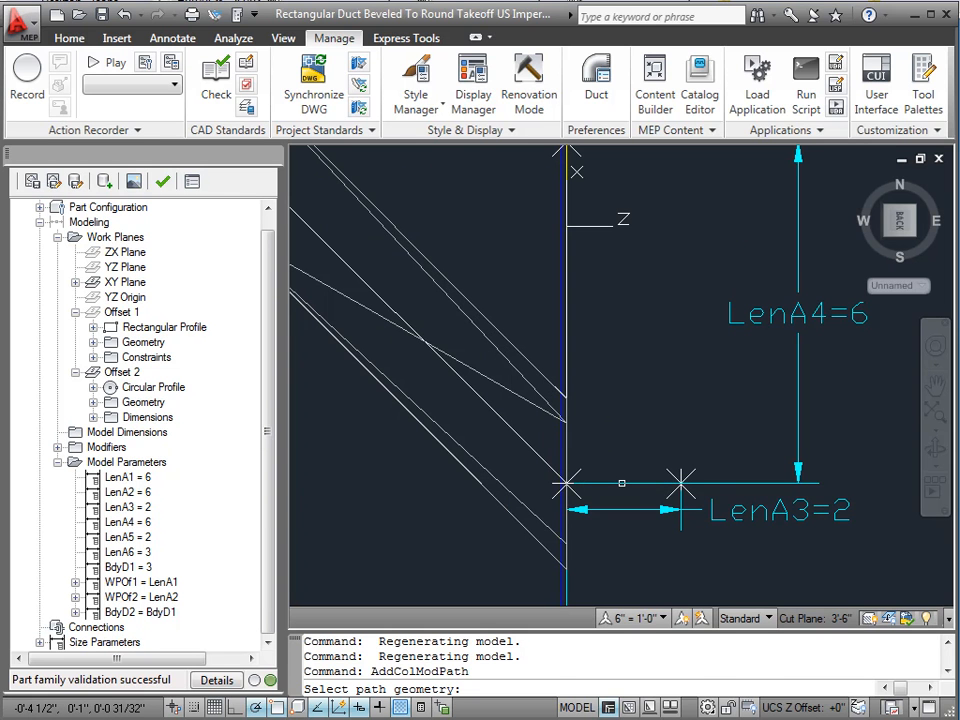
left_click(622, 483)
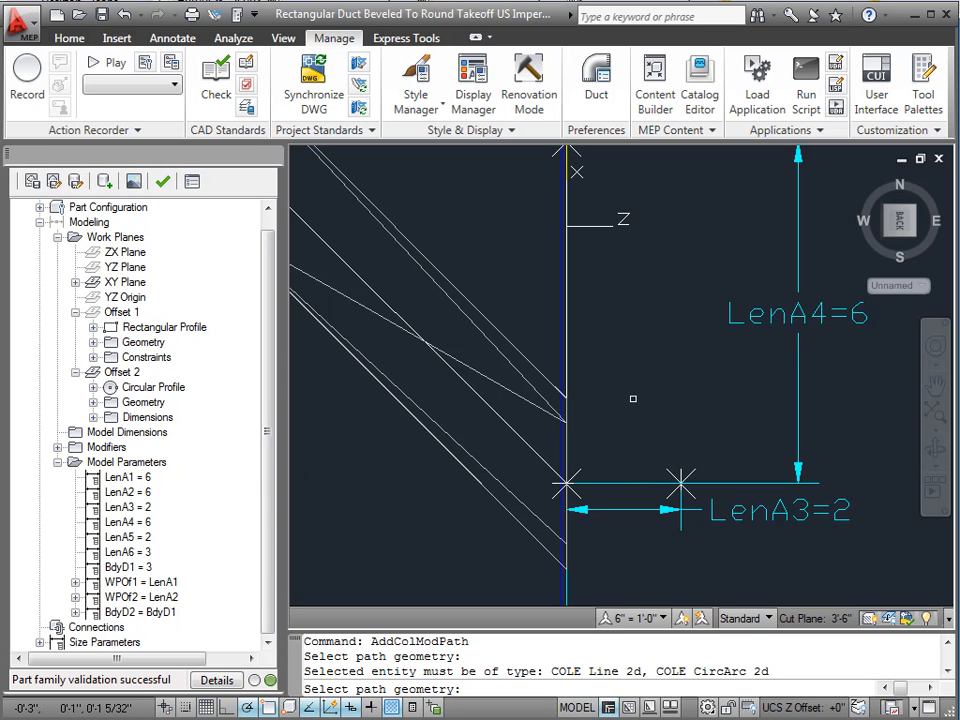
key("Escape")
key("Escape")
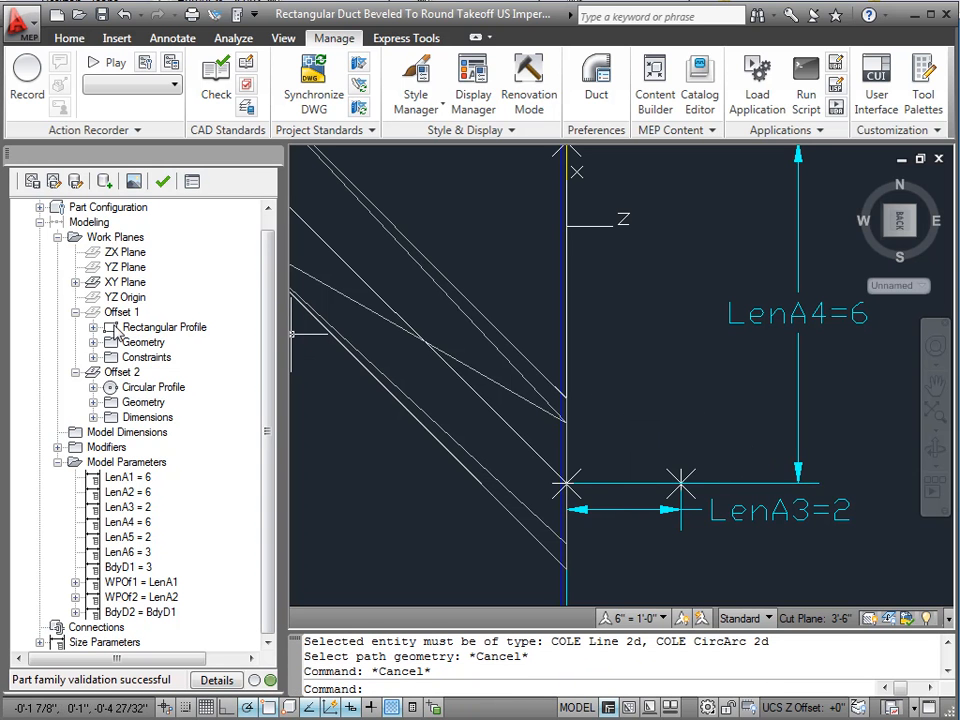
Hide the LenA4 dimension of the XY Plane so the short line beneath it can be selected
left_click(75, 283)
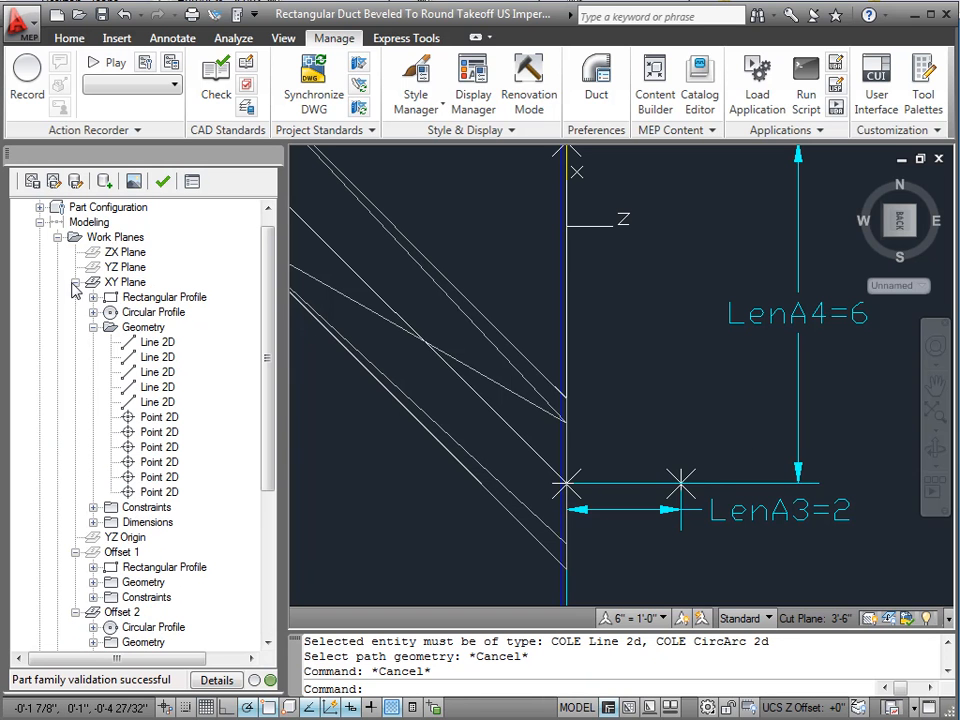
left_click(93, 522)
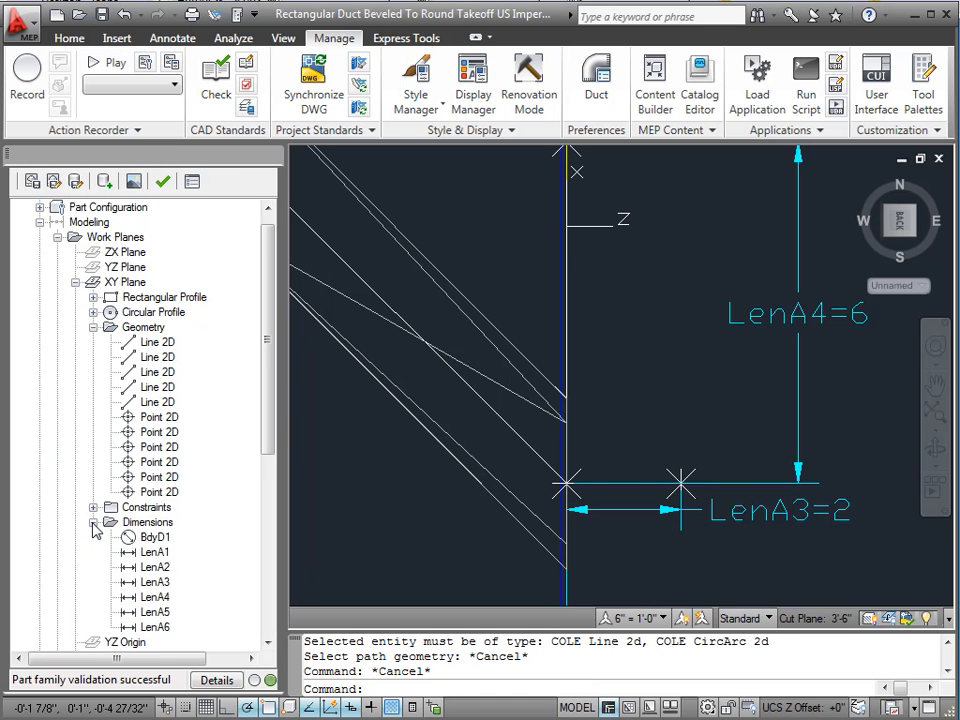
right_click(166, 598)
left_click(206, 547)
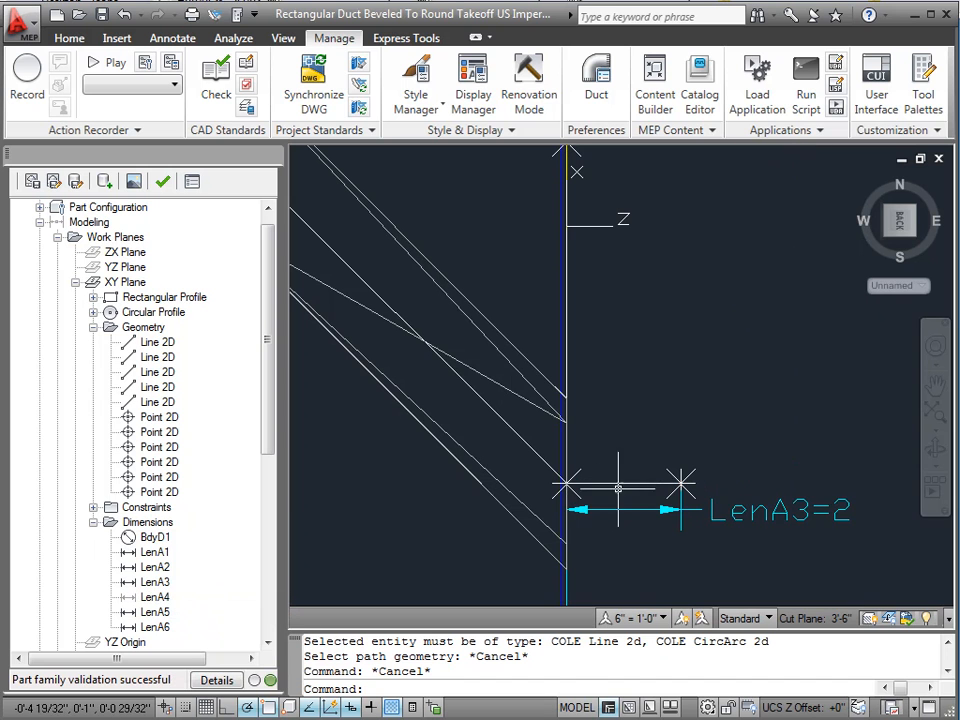
key("Escape")
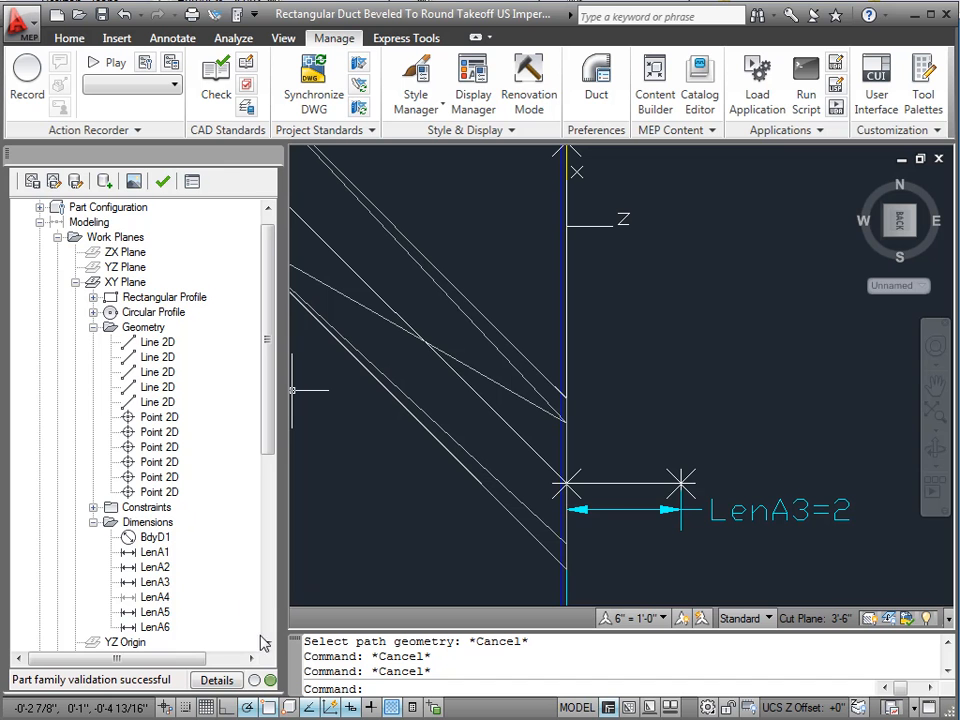
Hide the Offset 2 work plane and its circular profile
scroll(267, 647, "down", 2)
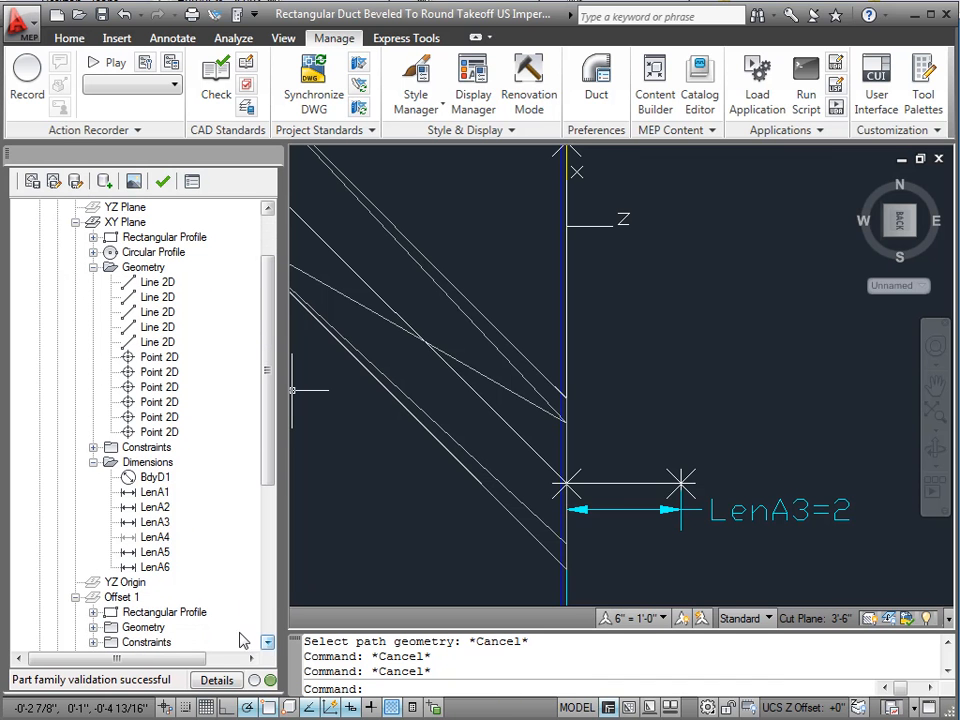
left_click(75, 597)
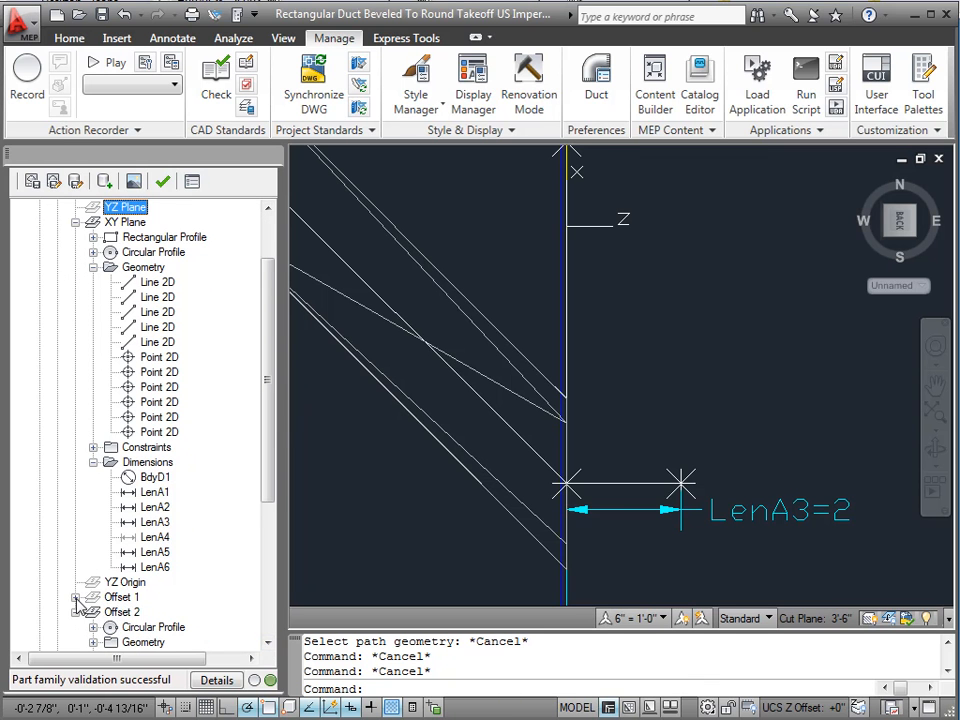
scroll(267, 647, "down", 5)
left_click(267, 647)
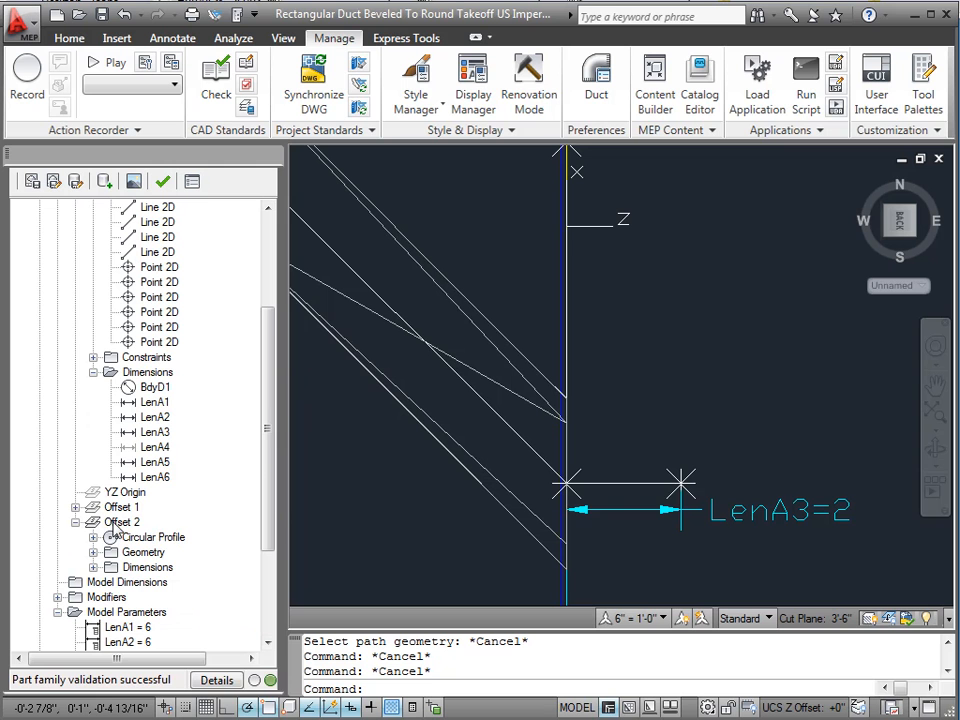
right_click(120, 522)
left_click(135, 537)
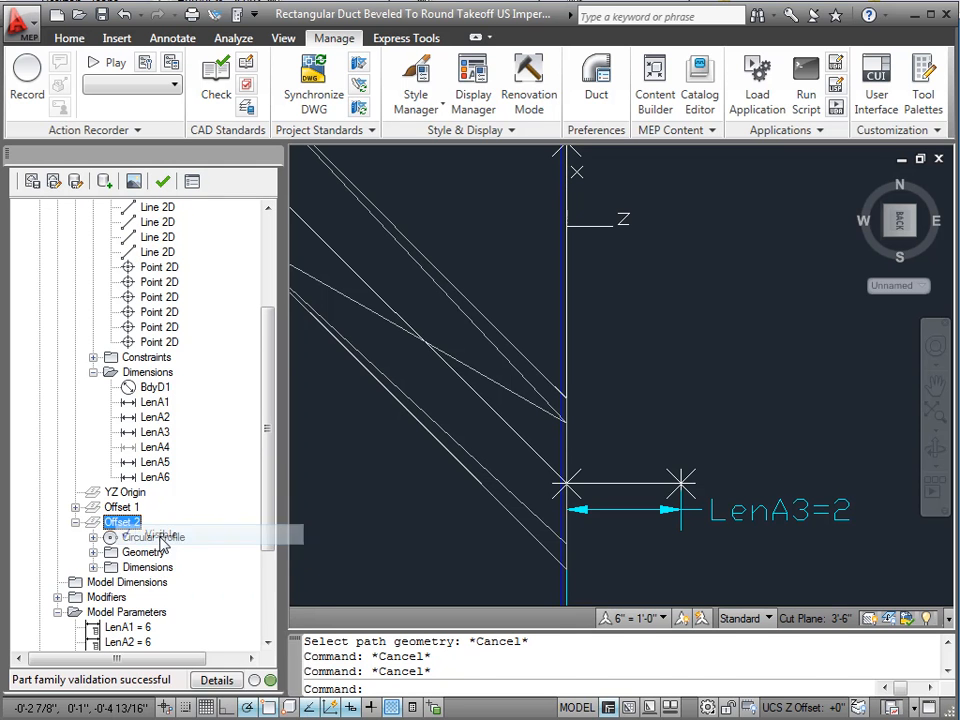
left_click(137, 538)
right_click(137, 540)
left_click(125, 551)
left_click(148, 555)
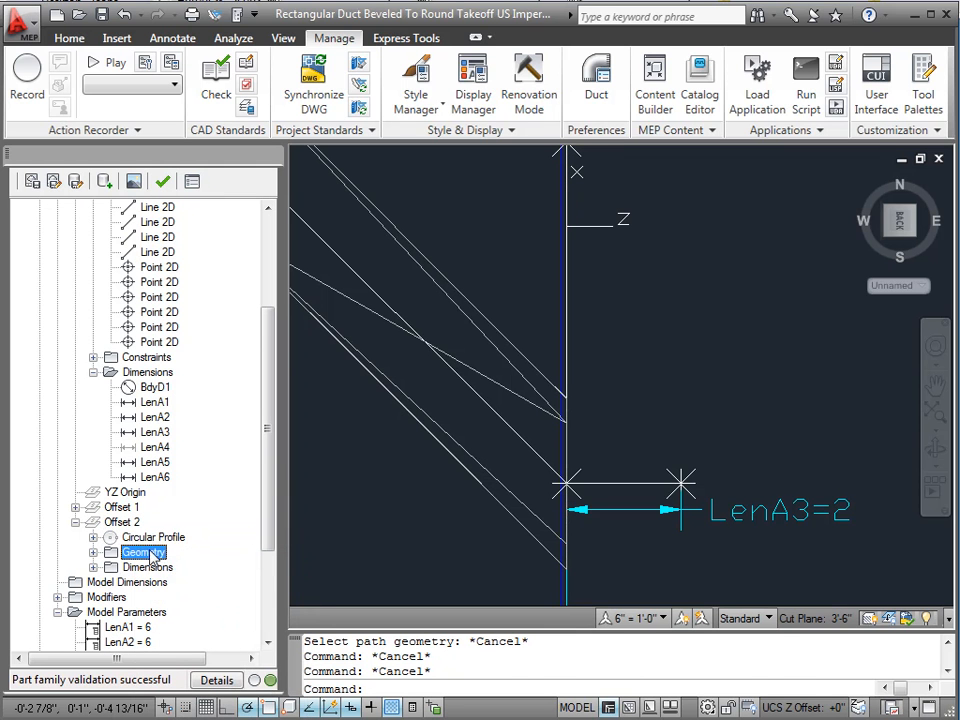
Add a path modifier along the short LenA3 line using the circular profile as start profile, with no end profile
left_click(106, 597)
right_click(106, 597)
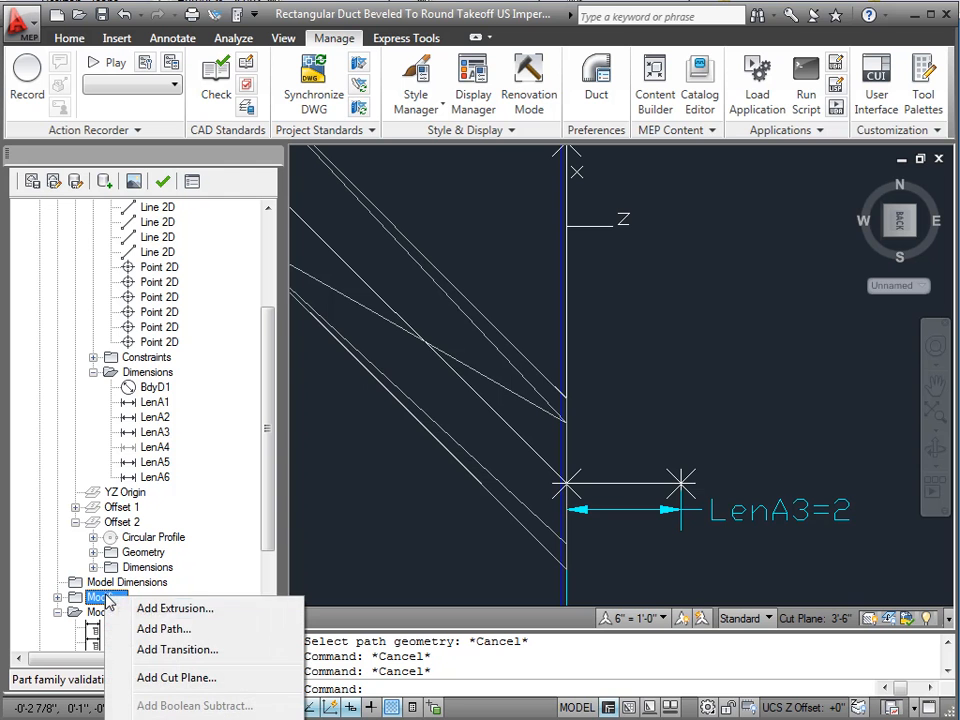
left_click(170, 633)
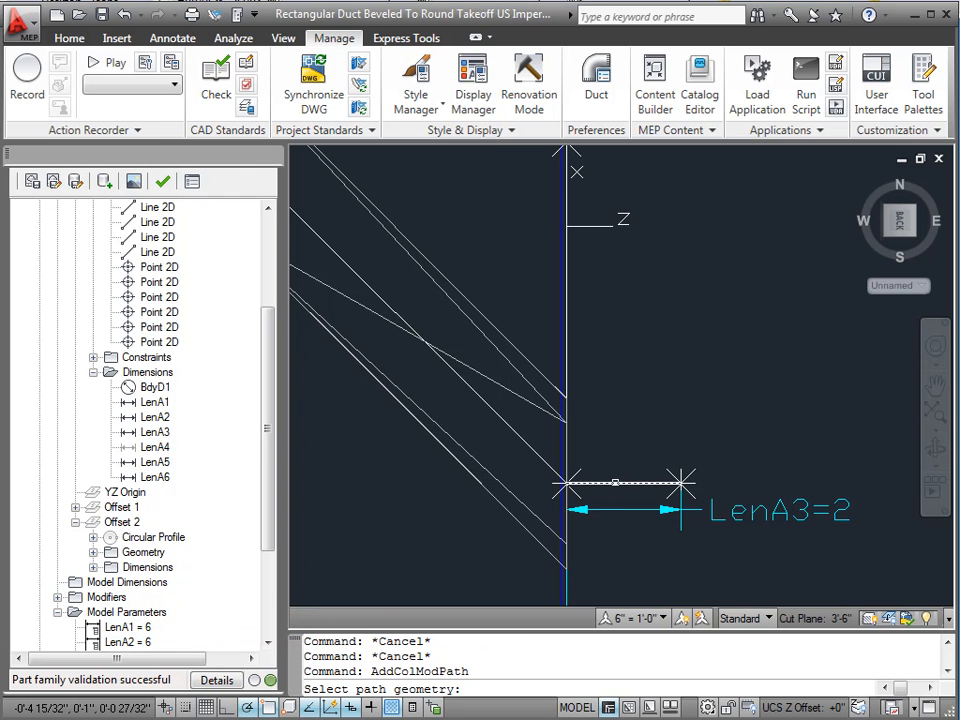
left_click(615, 483)
scroll(555, 535, "down", 5)
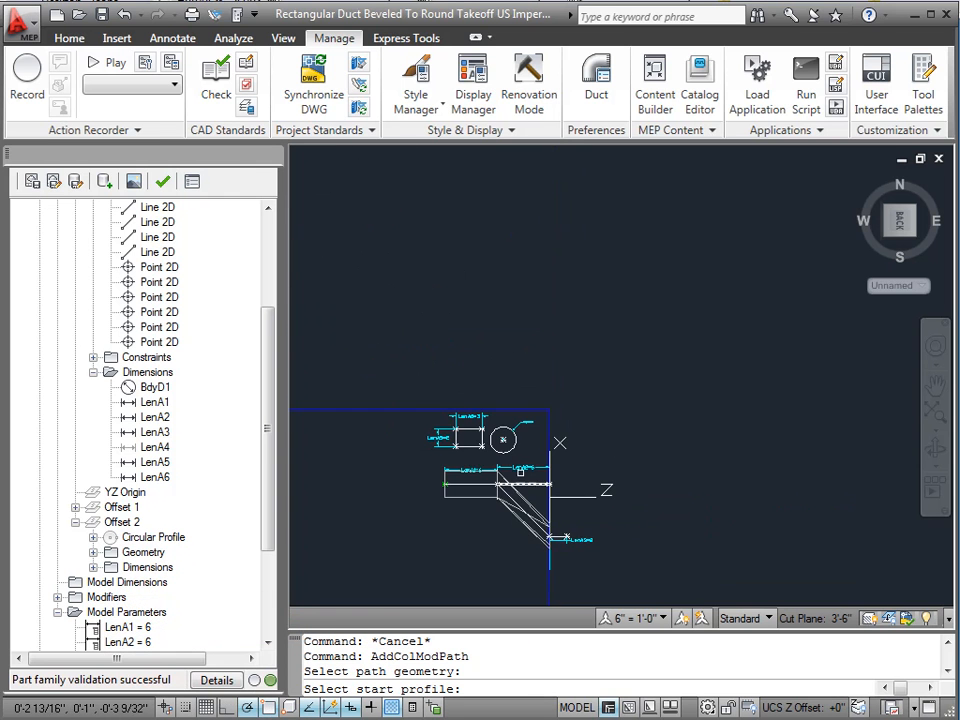
left_click(503, 440)
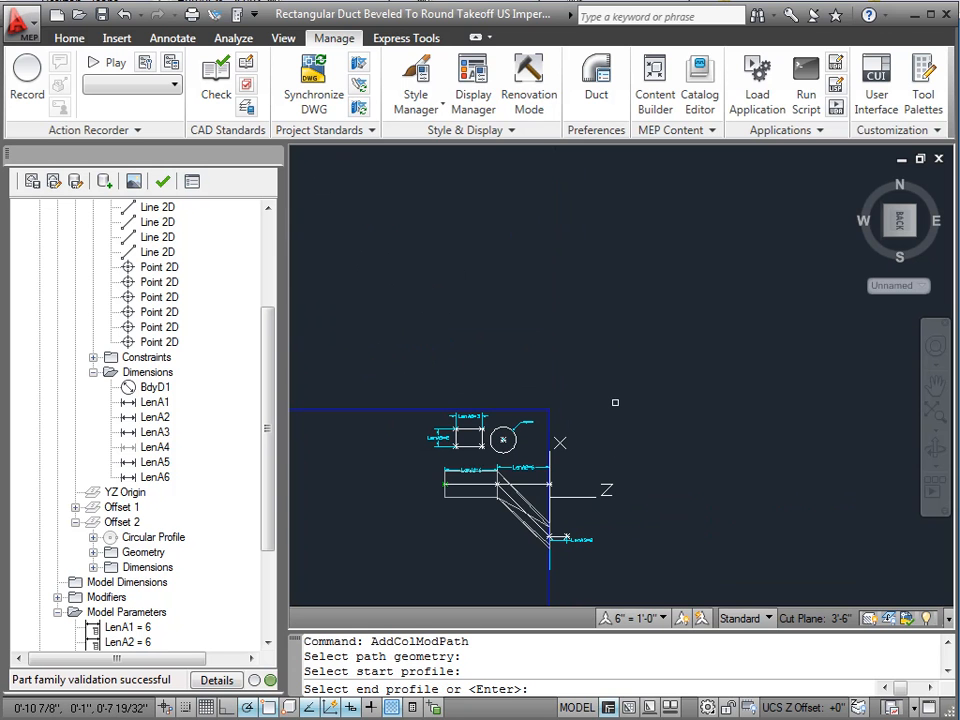
key("Return")
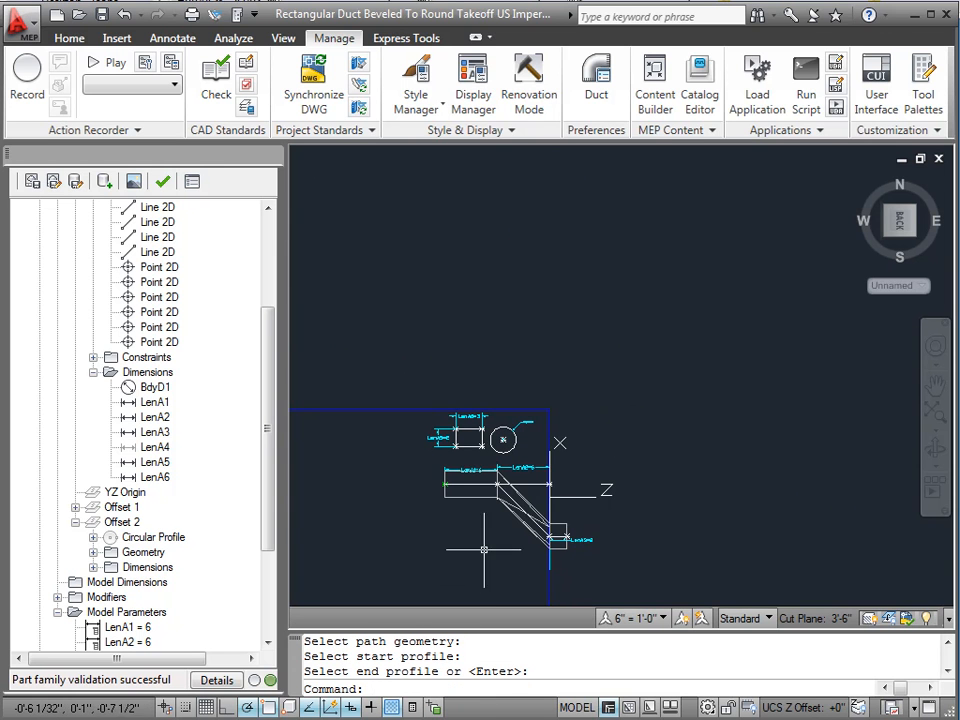
scroll(499, 545, "up", 3)
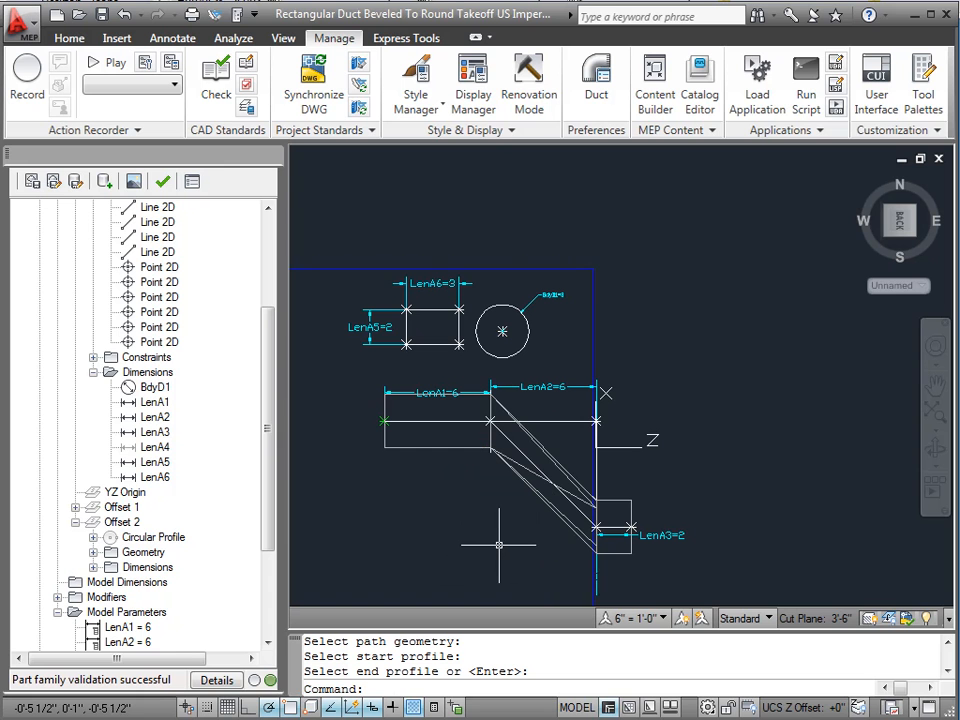
Collapse the XY Plane's Dimensions and Geometry folders and the whole Work Planes branch in the part tree
left_click(93, 372)
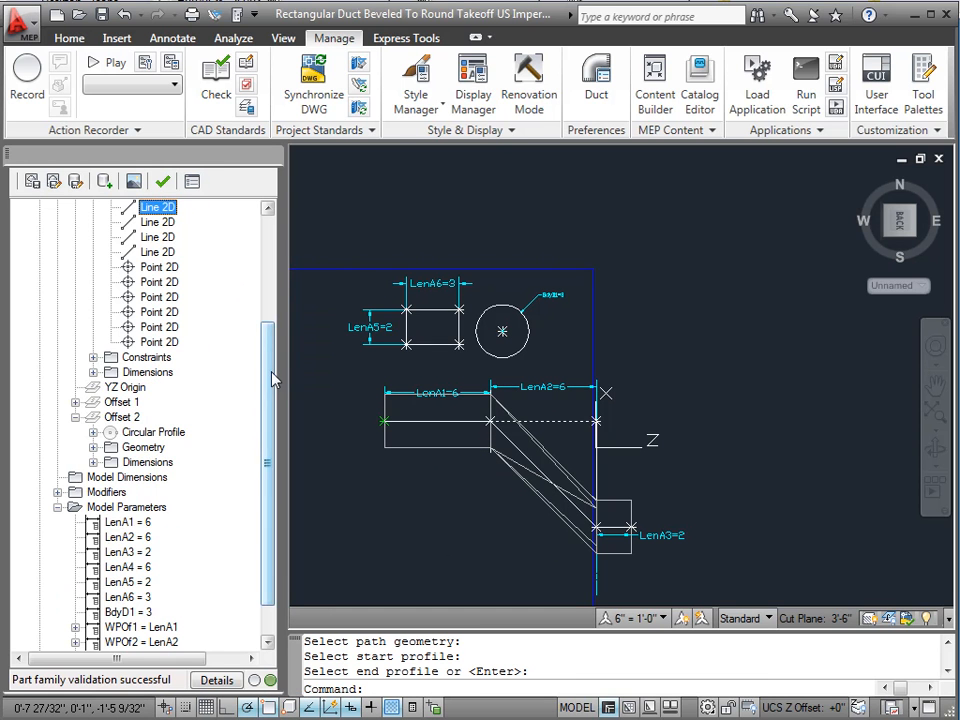
left_click_drag(270, 379, 268, 302)
left_click(93, 297)
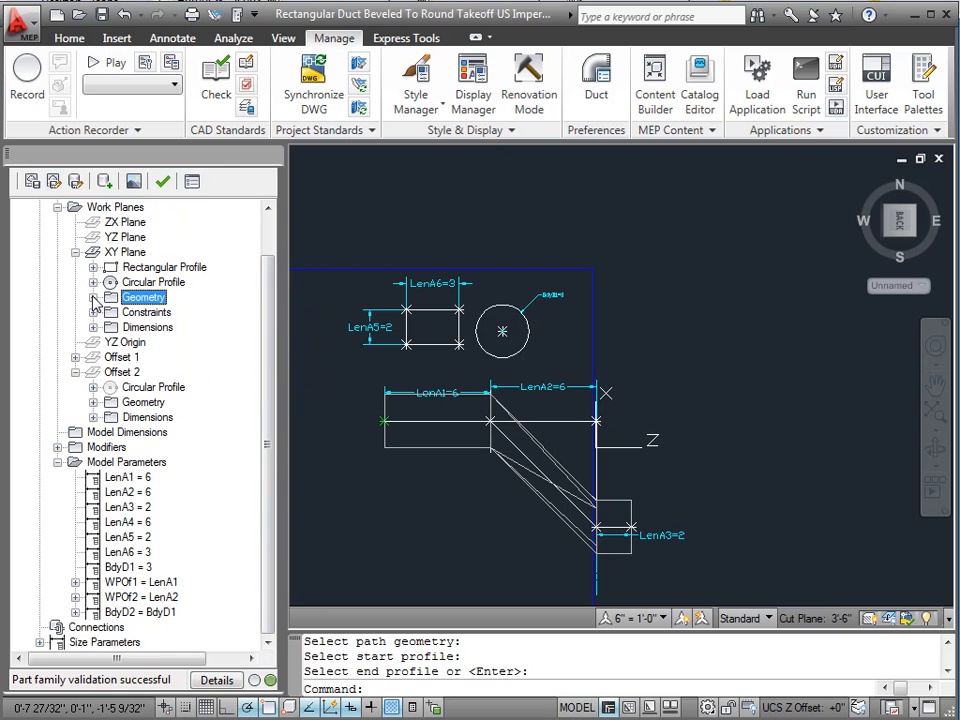
left_click(75, 253)
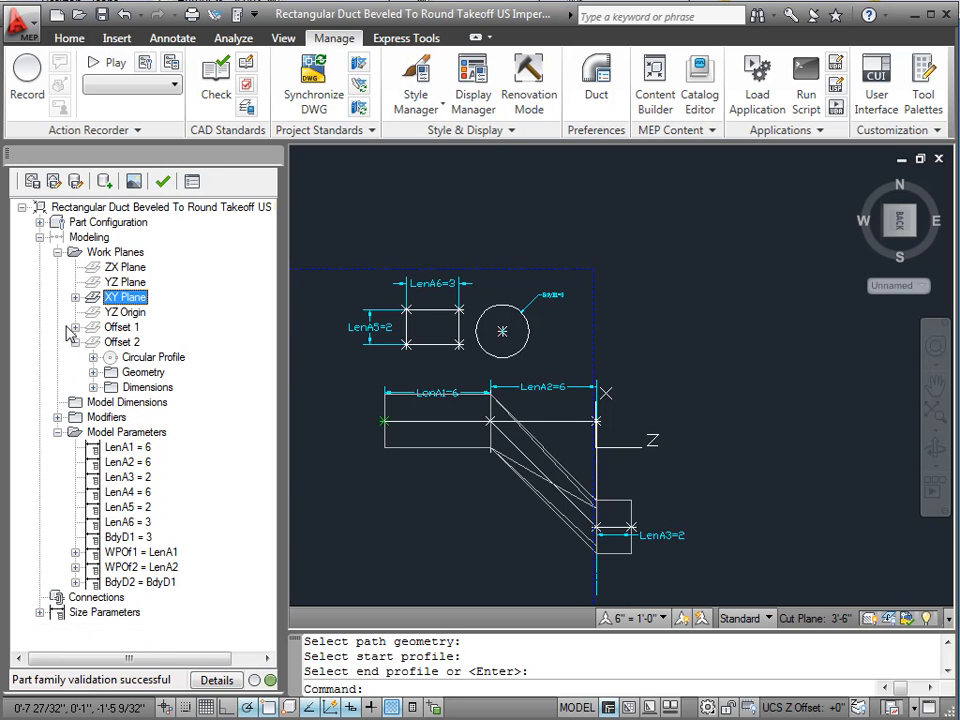
left_click(57, 253)
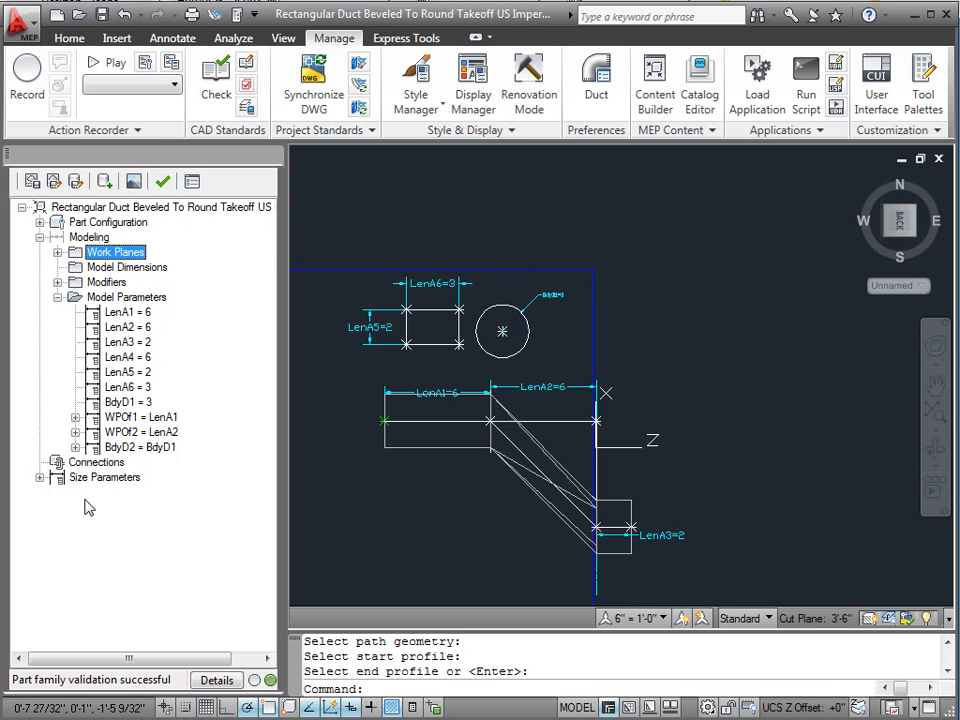
Add connector number 1 at the point on the centerline where LenA1 and LenA2 meet
right_click(88, 463)
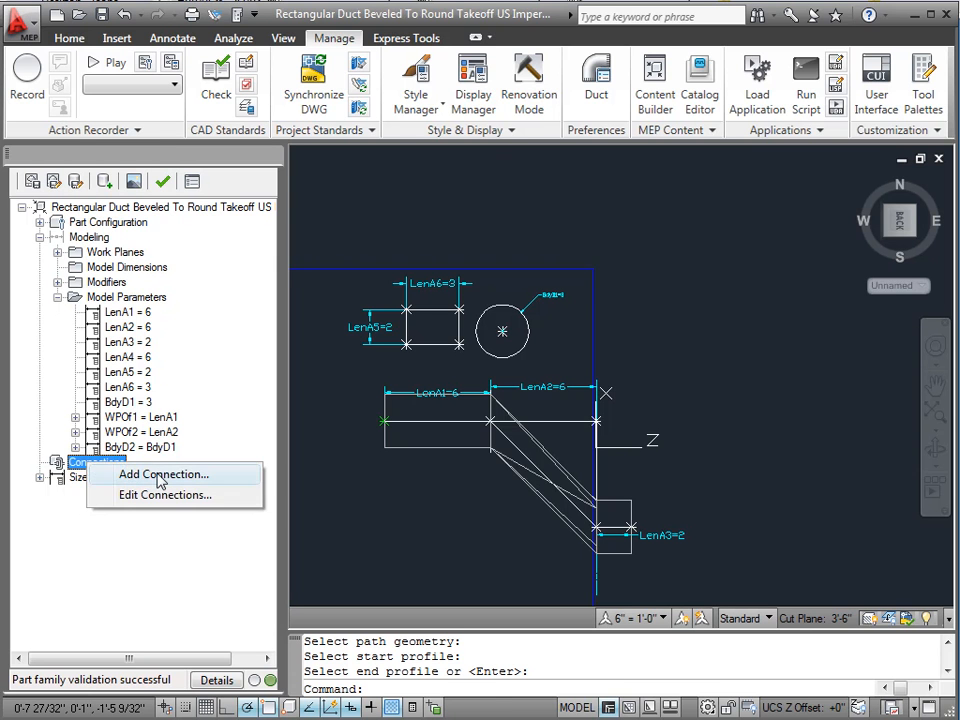
left_click(159, 477)
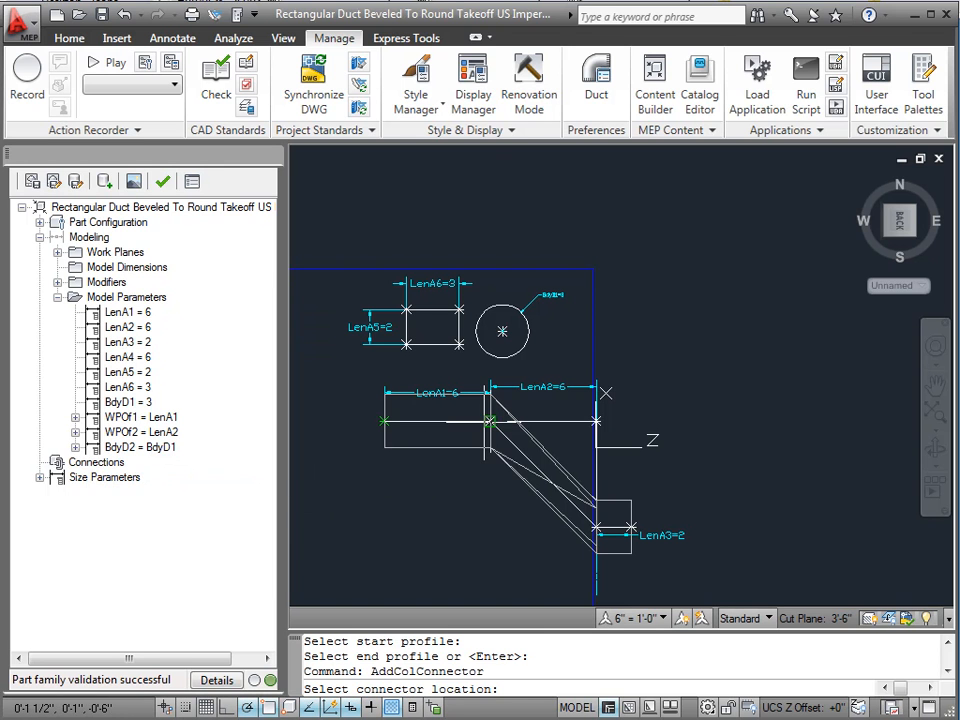
left_click(488, 422)
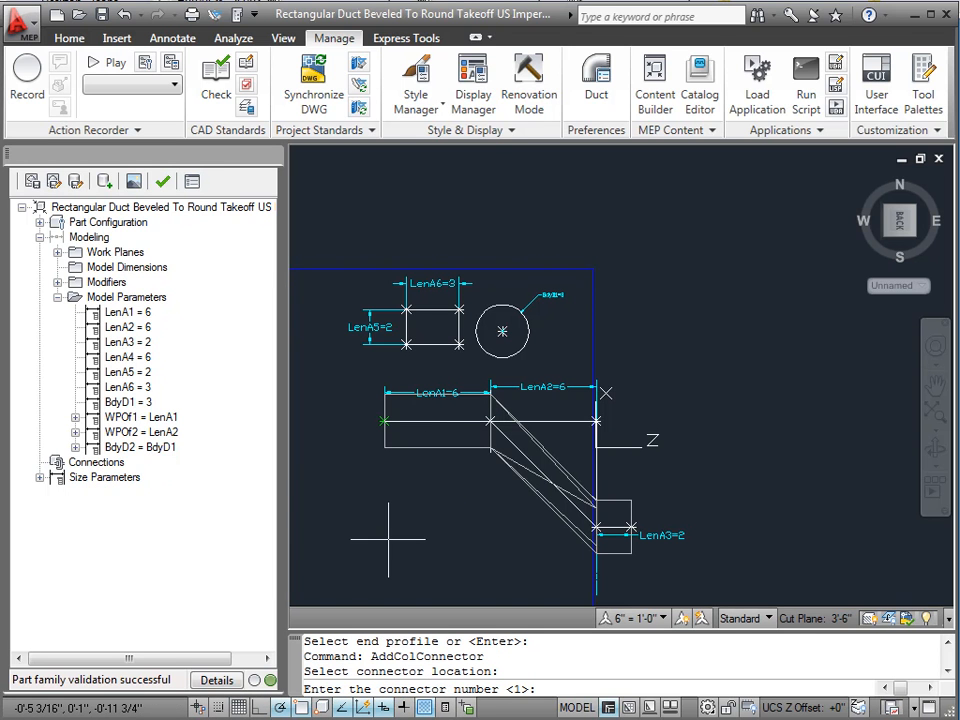
key("Return")
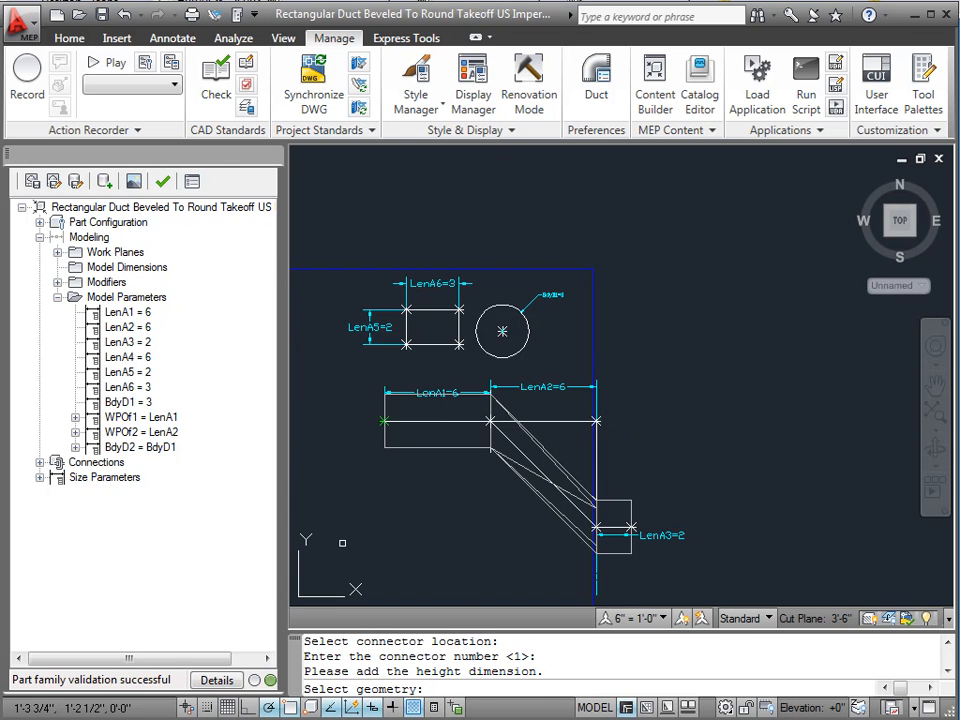
Add connector 1's height dimension between the rectangular profile's two left corner points, placed outside the LenA5 dimension
scroll(391, 237, "up", 3)
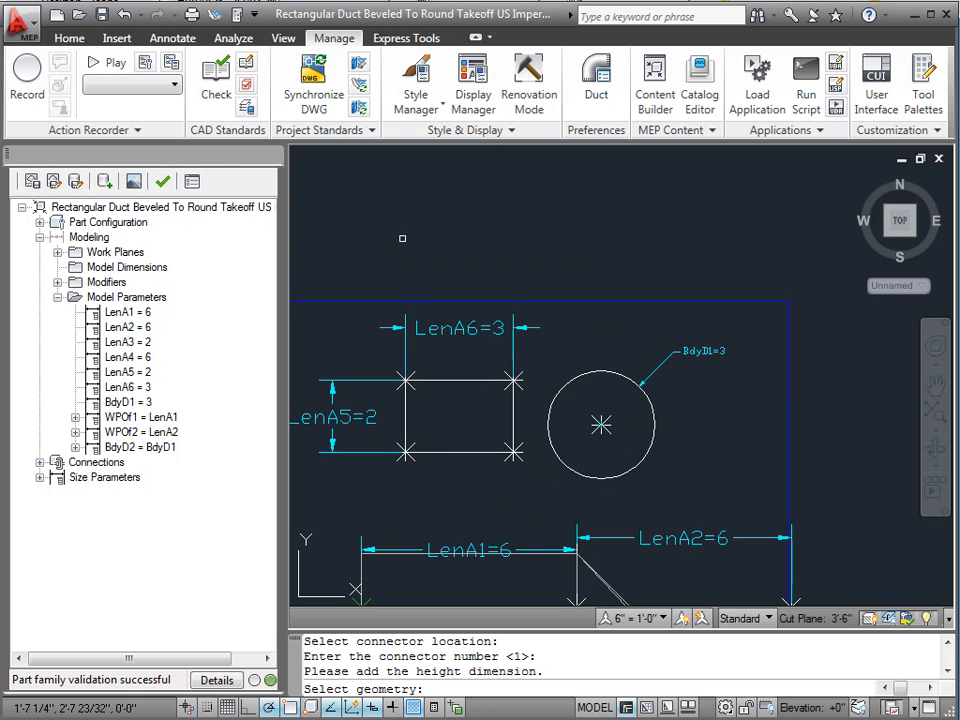
left_click(405, 452)
left_click(405, 381)
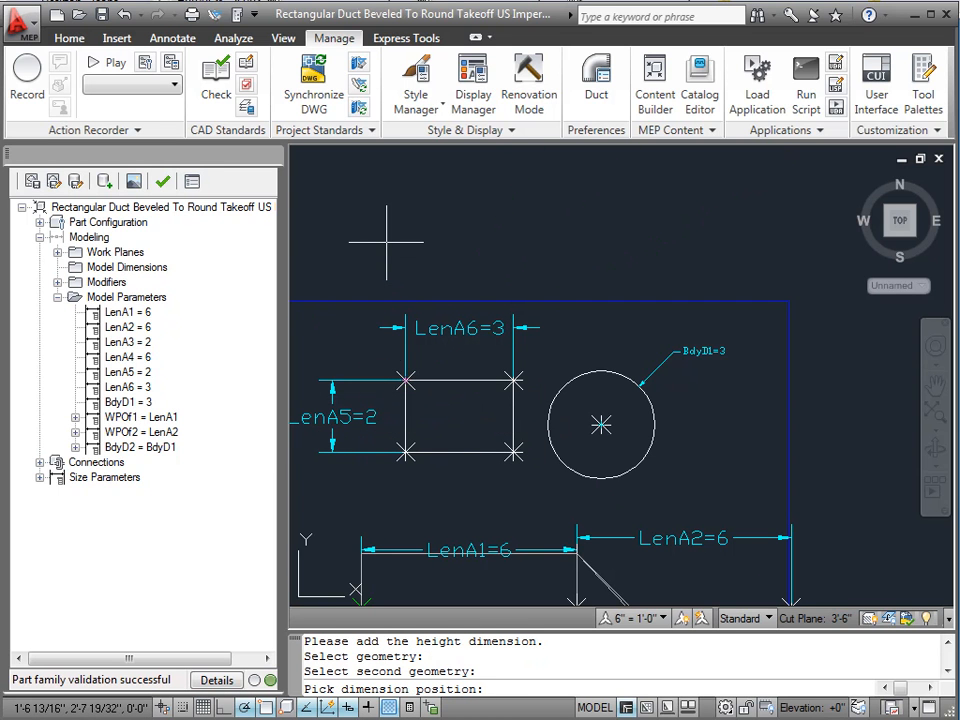
scroll(545, 225, "down", 2)
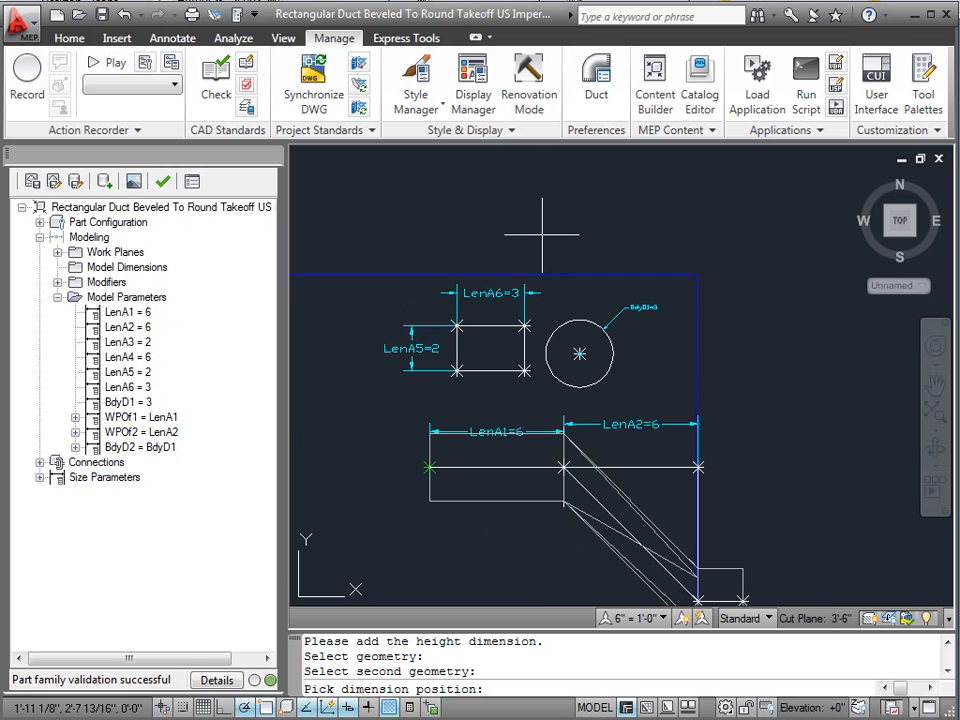
left_click(343, 346)
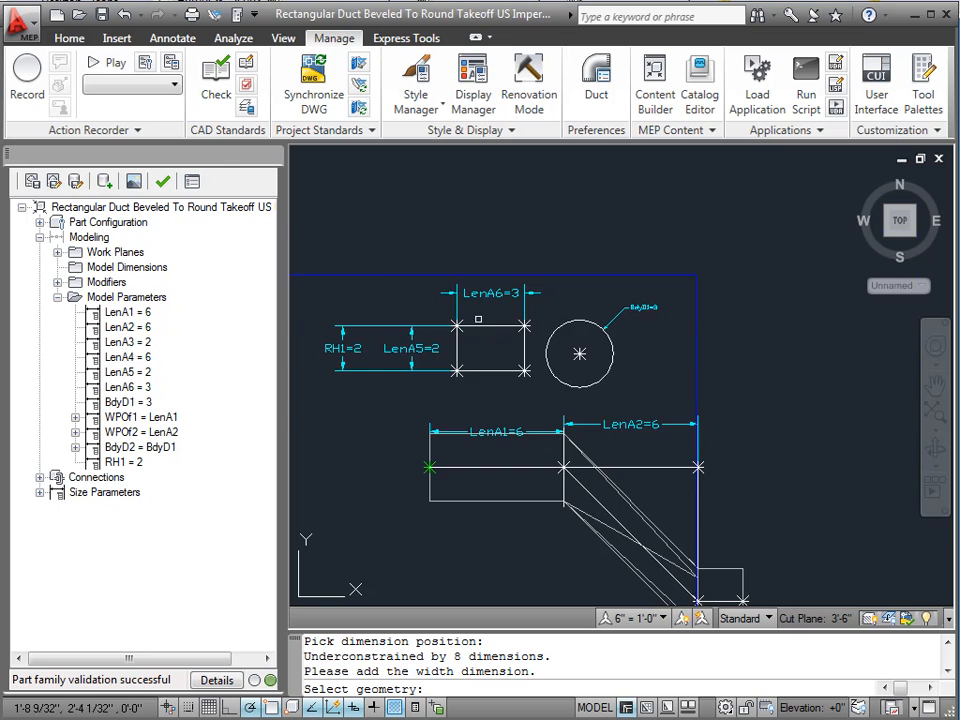
Add connector 1's width dimension between the rectangular profile's two upper corner points, placed above the LenA6 dimension
scroll(478, 319, "up", 3)
left_click(434, 328)
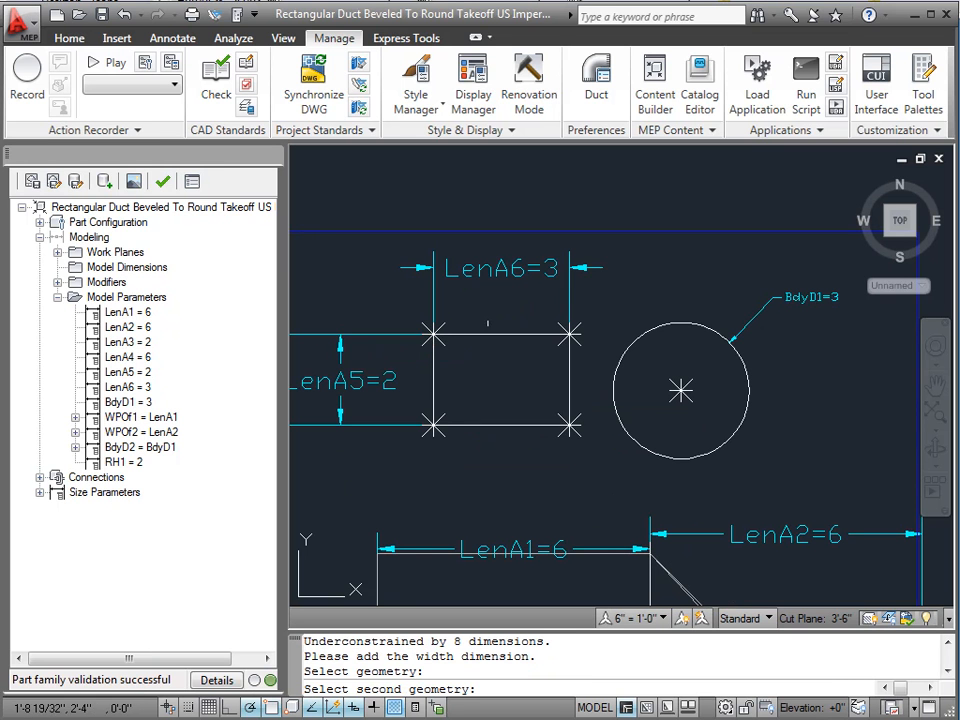
left_click(569, 334)
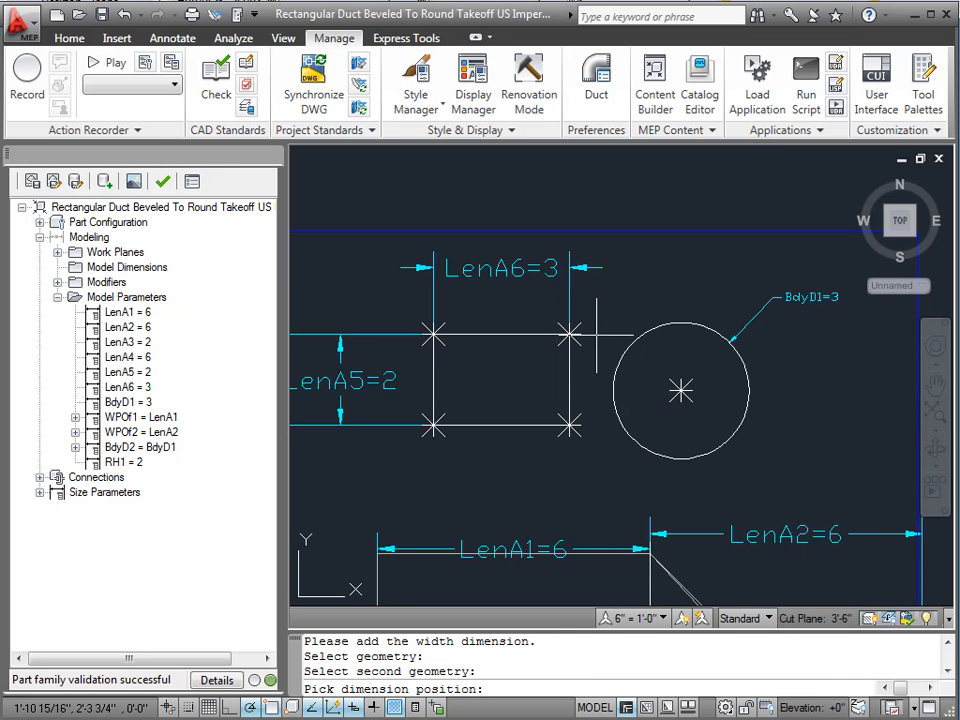
scroll(597, 336, "down", 2)
left_click(533, 237)
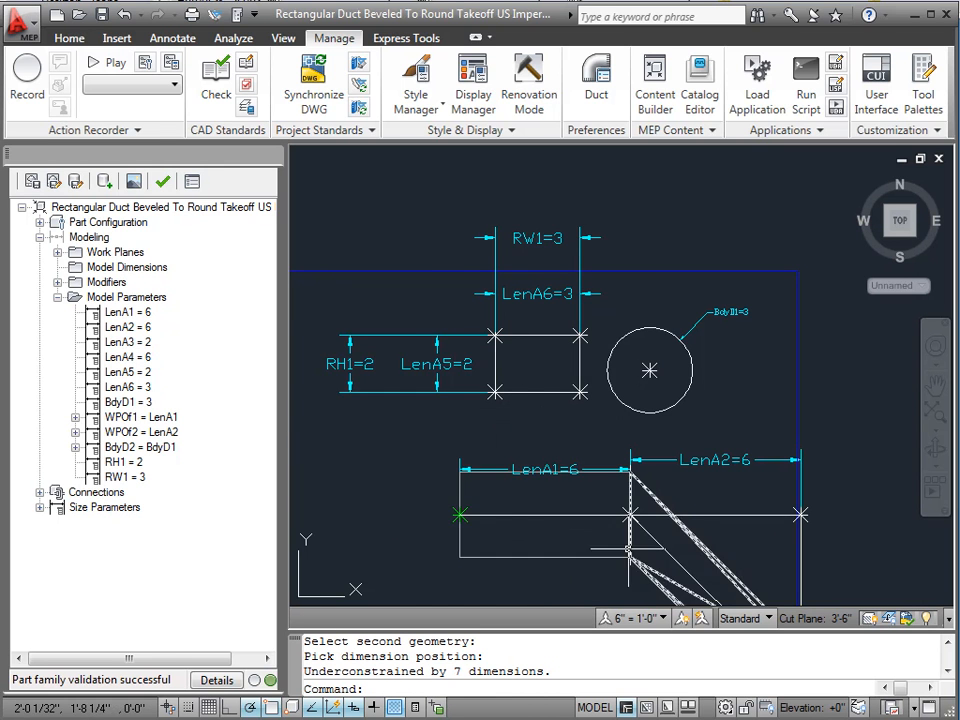
Add connector number 2 at the outer end point of the short LenA3 line on the round end
scroll(491, 515, "down", 3)
scroll(728, 450, "up", 2)
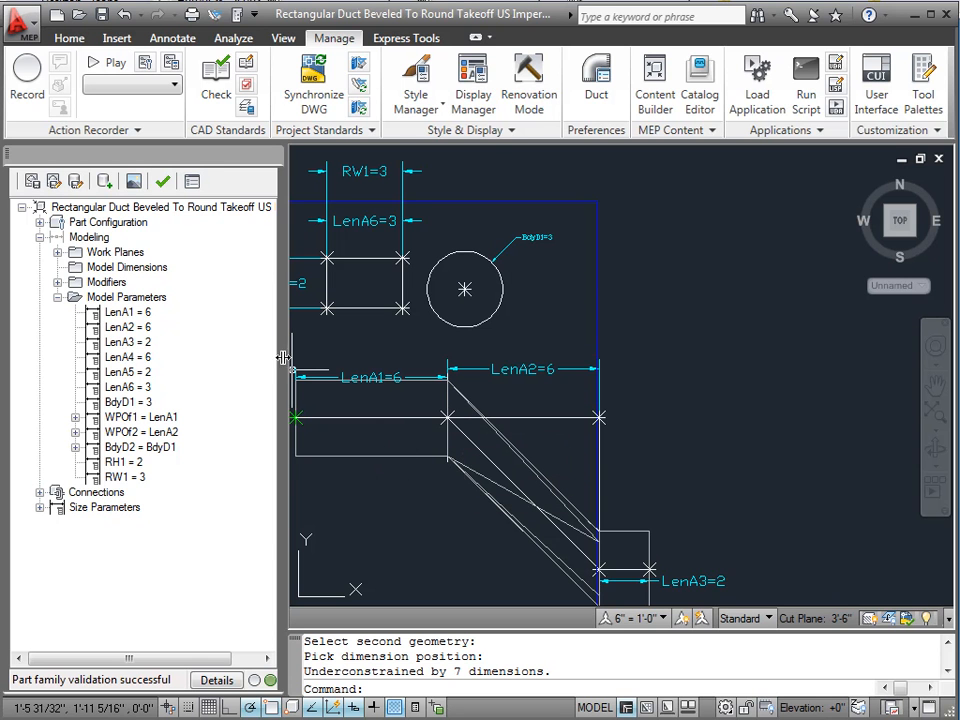
right_click(123, 492)
left_click(190, 503)
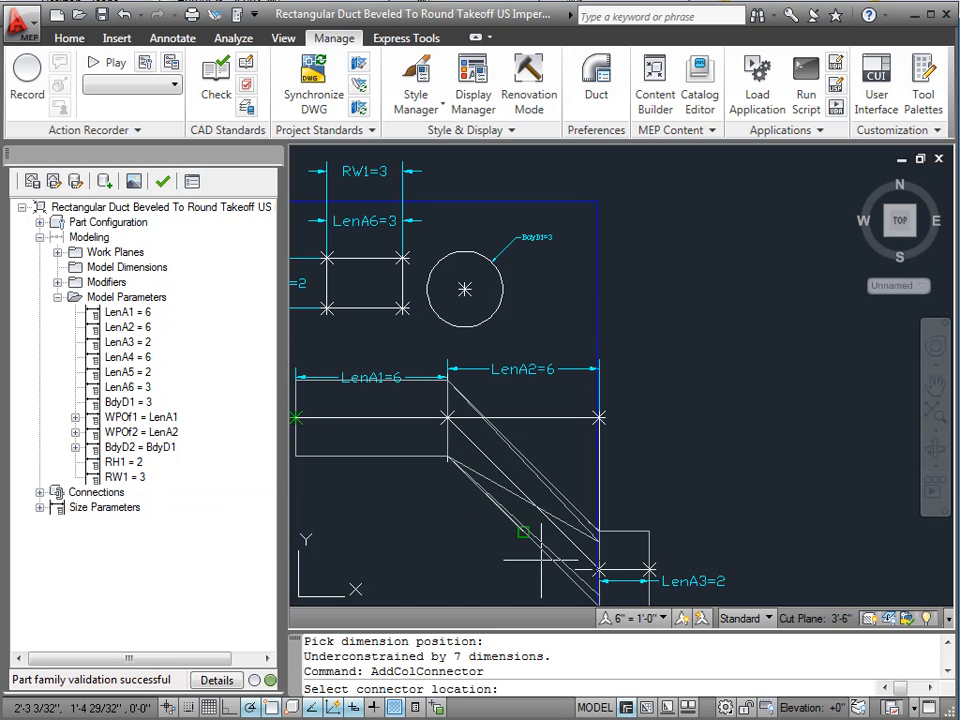
scroll(548, 365, "up", 7)
scroll(590, 360, "down", 6)
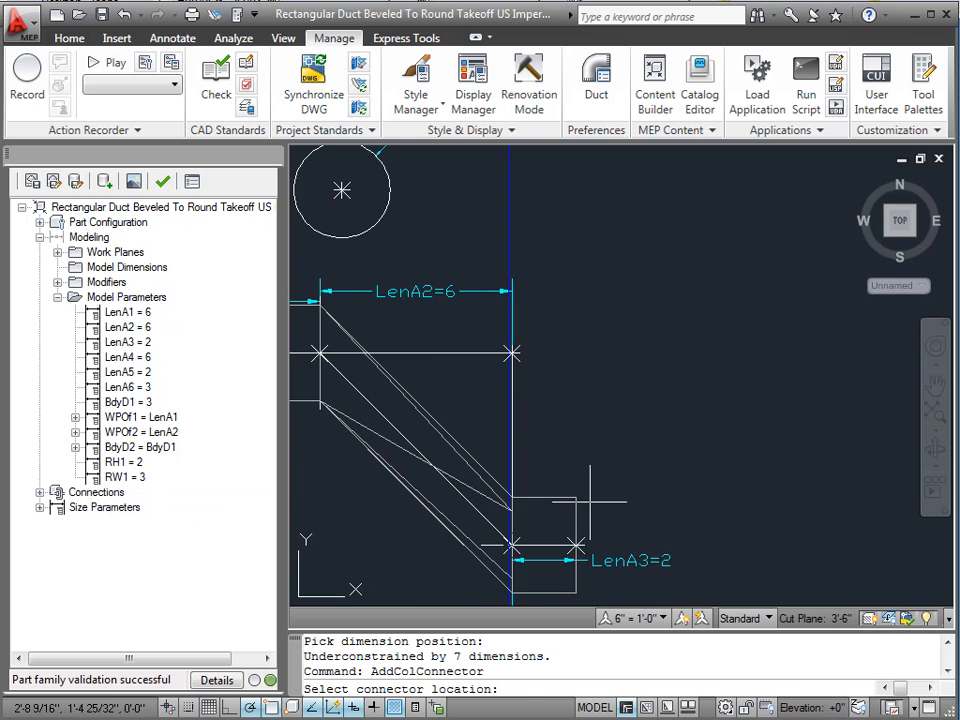
scroll(590, 502, "up", 2)
left_click(560, 545)
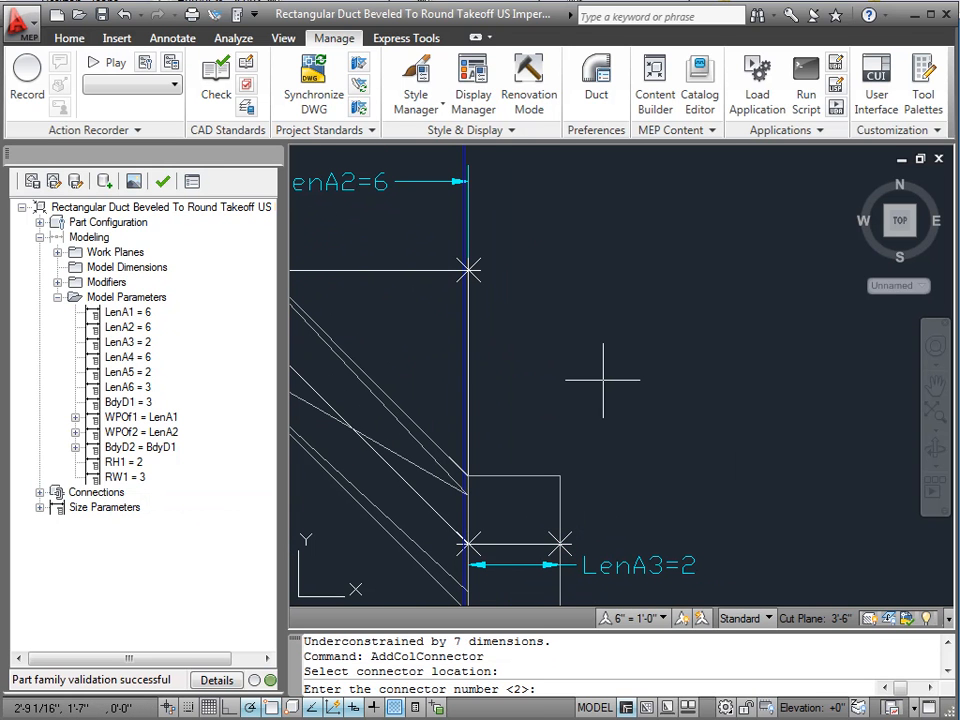
key("Return")
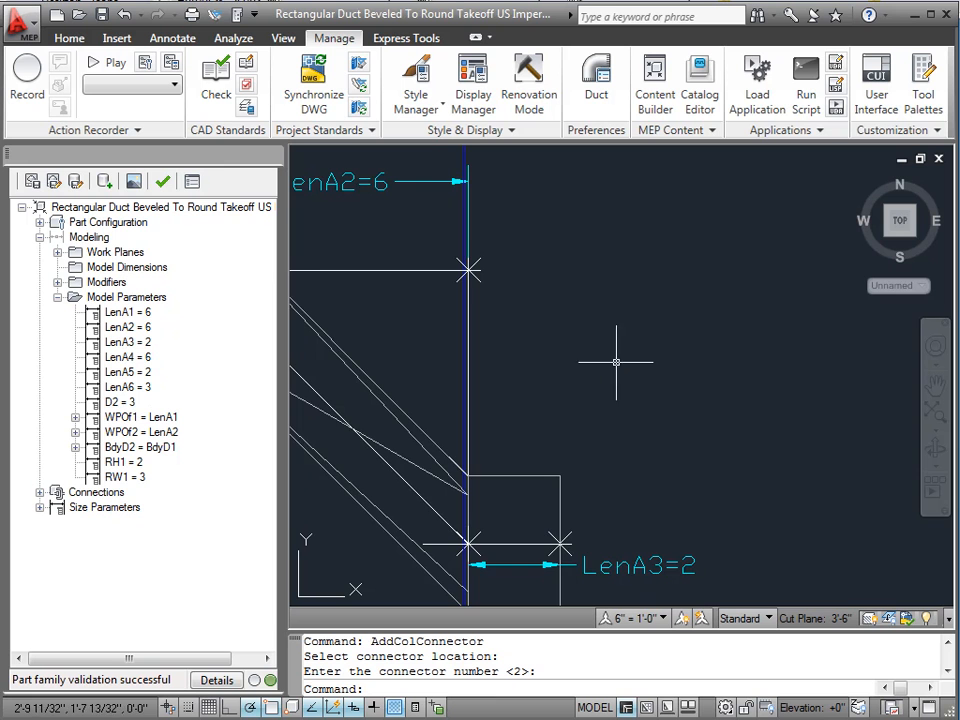
Make the hidden LenA4 dimension of the XY Plane visible, and collapse that plane's Dimensions folder again
scroll(675, 388, "down", 2)
scroll(778, 473, "down", 2)
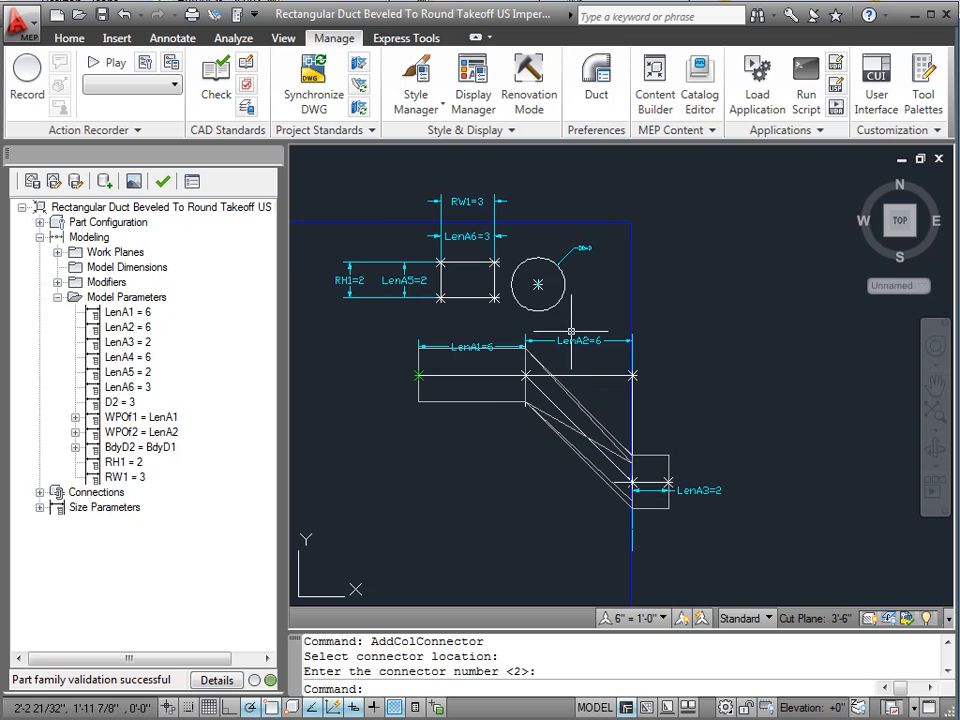
scroll(576, 312, "up", 1)
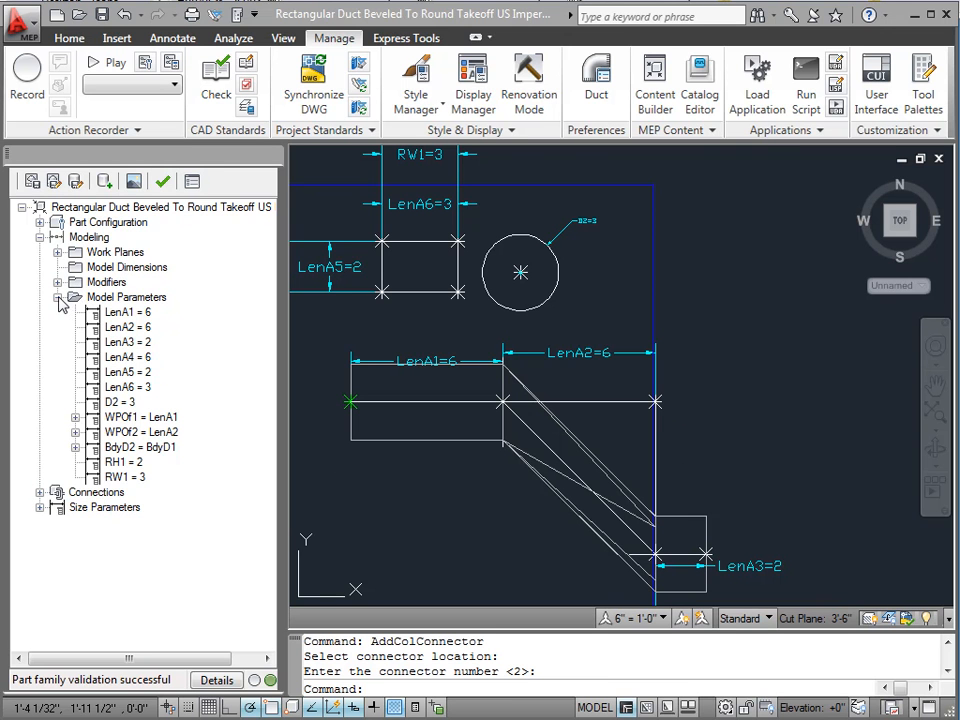
left_click(57, 253)
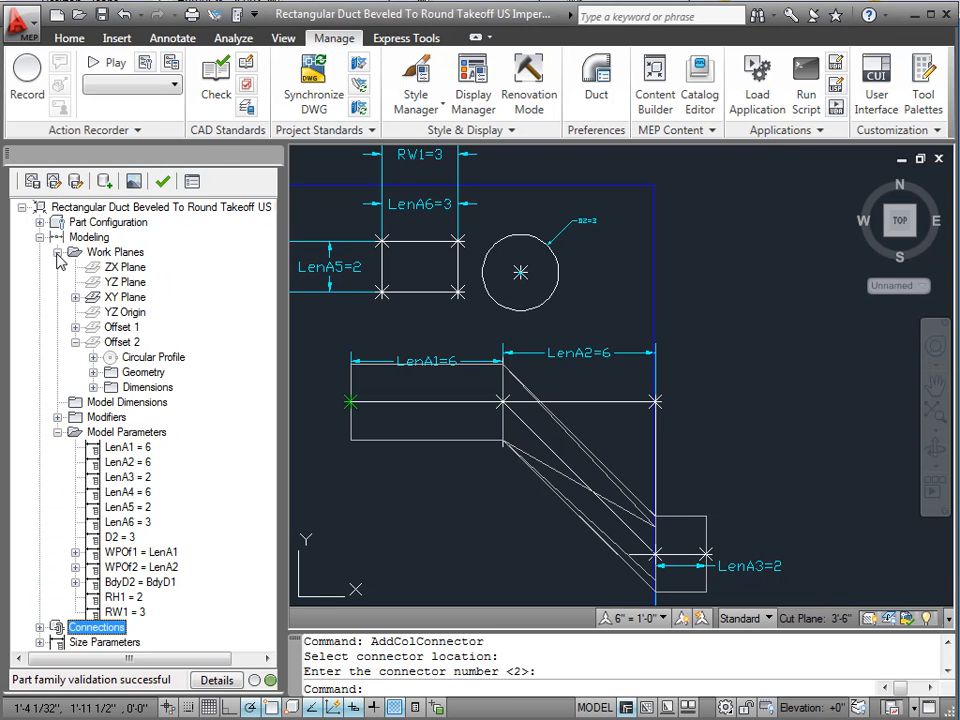
left_click(97, 300)
left_click(75, 297)
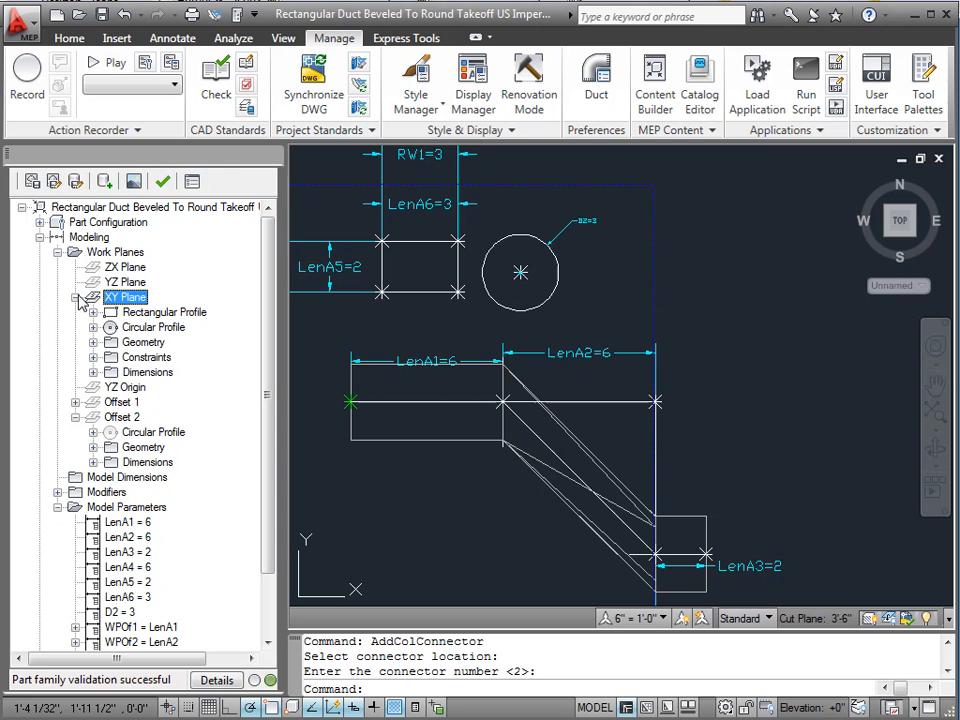
left_click(93, 372)
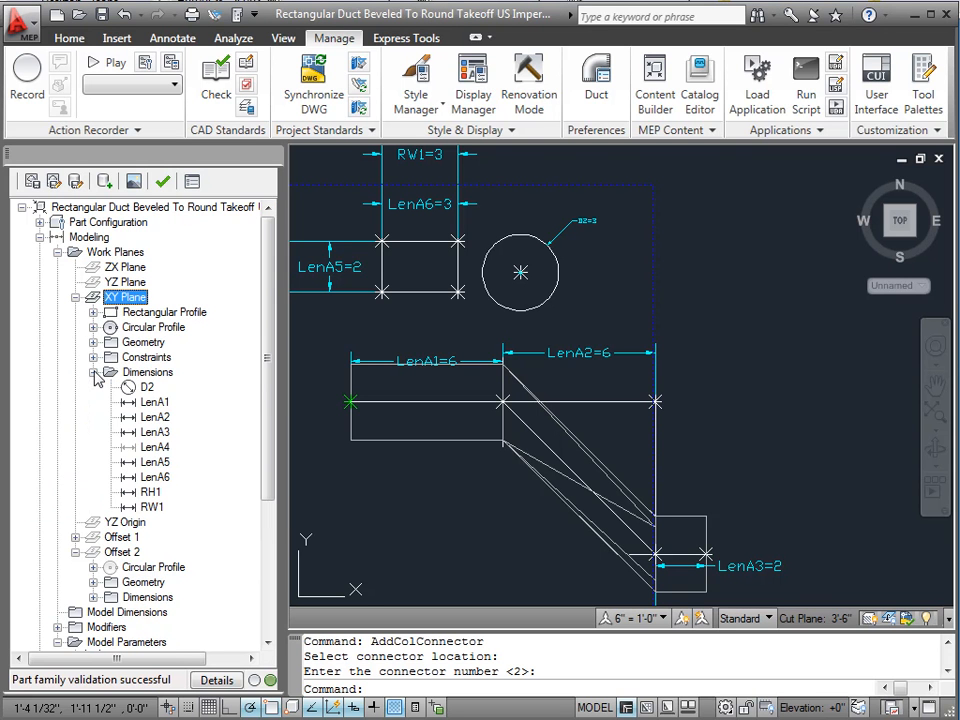
right_click(152, 452)
left_click(188, 460)
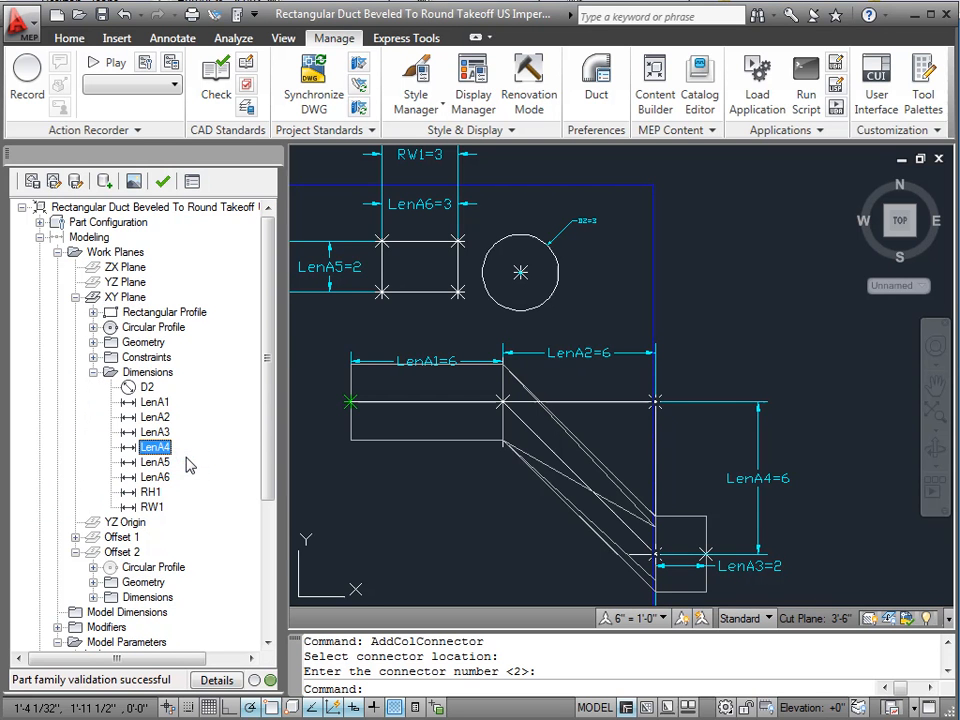
left_click(93, 372)
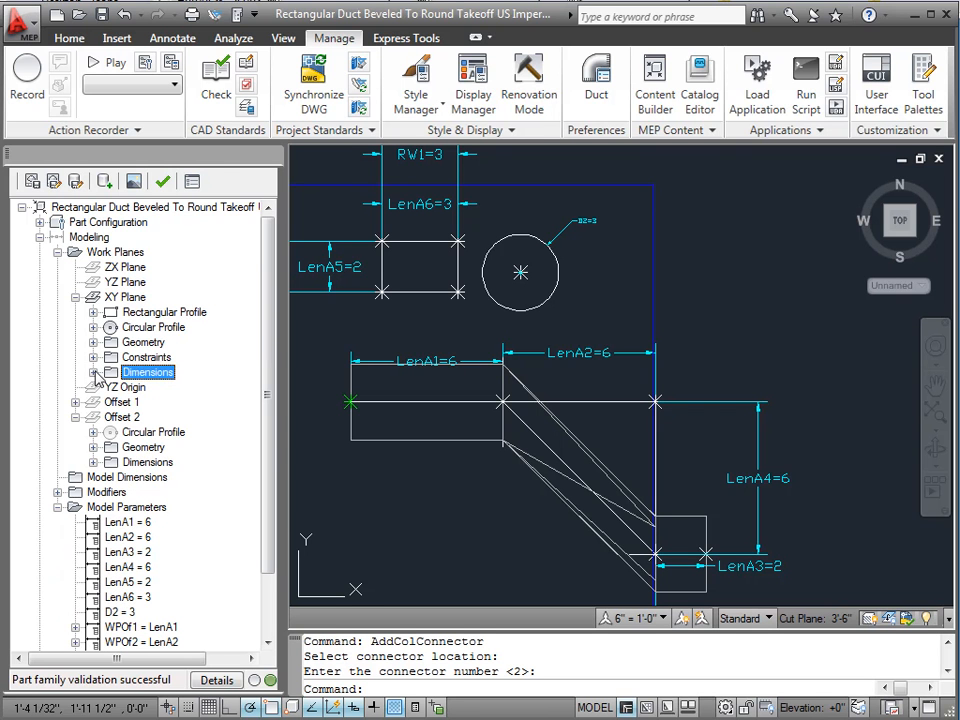